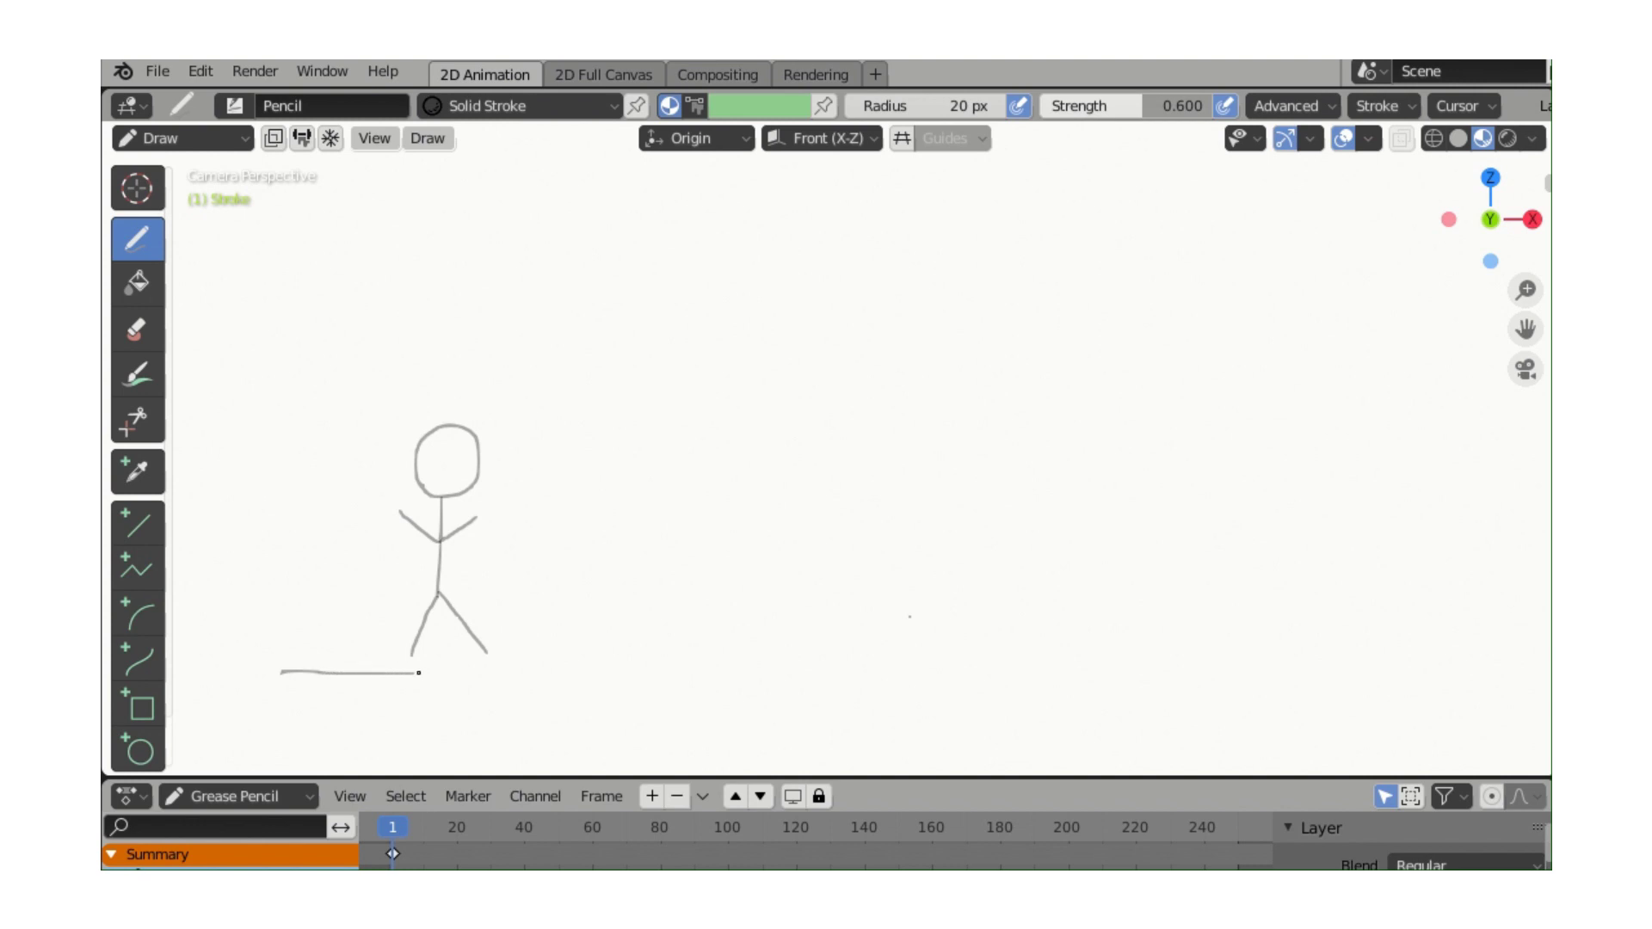
Step: Draw a pencil ground line across the whole canvas and erase the stick figure above it with Eraser Soft
left_click_drag(519, 666, 808, 664)
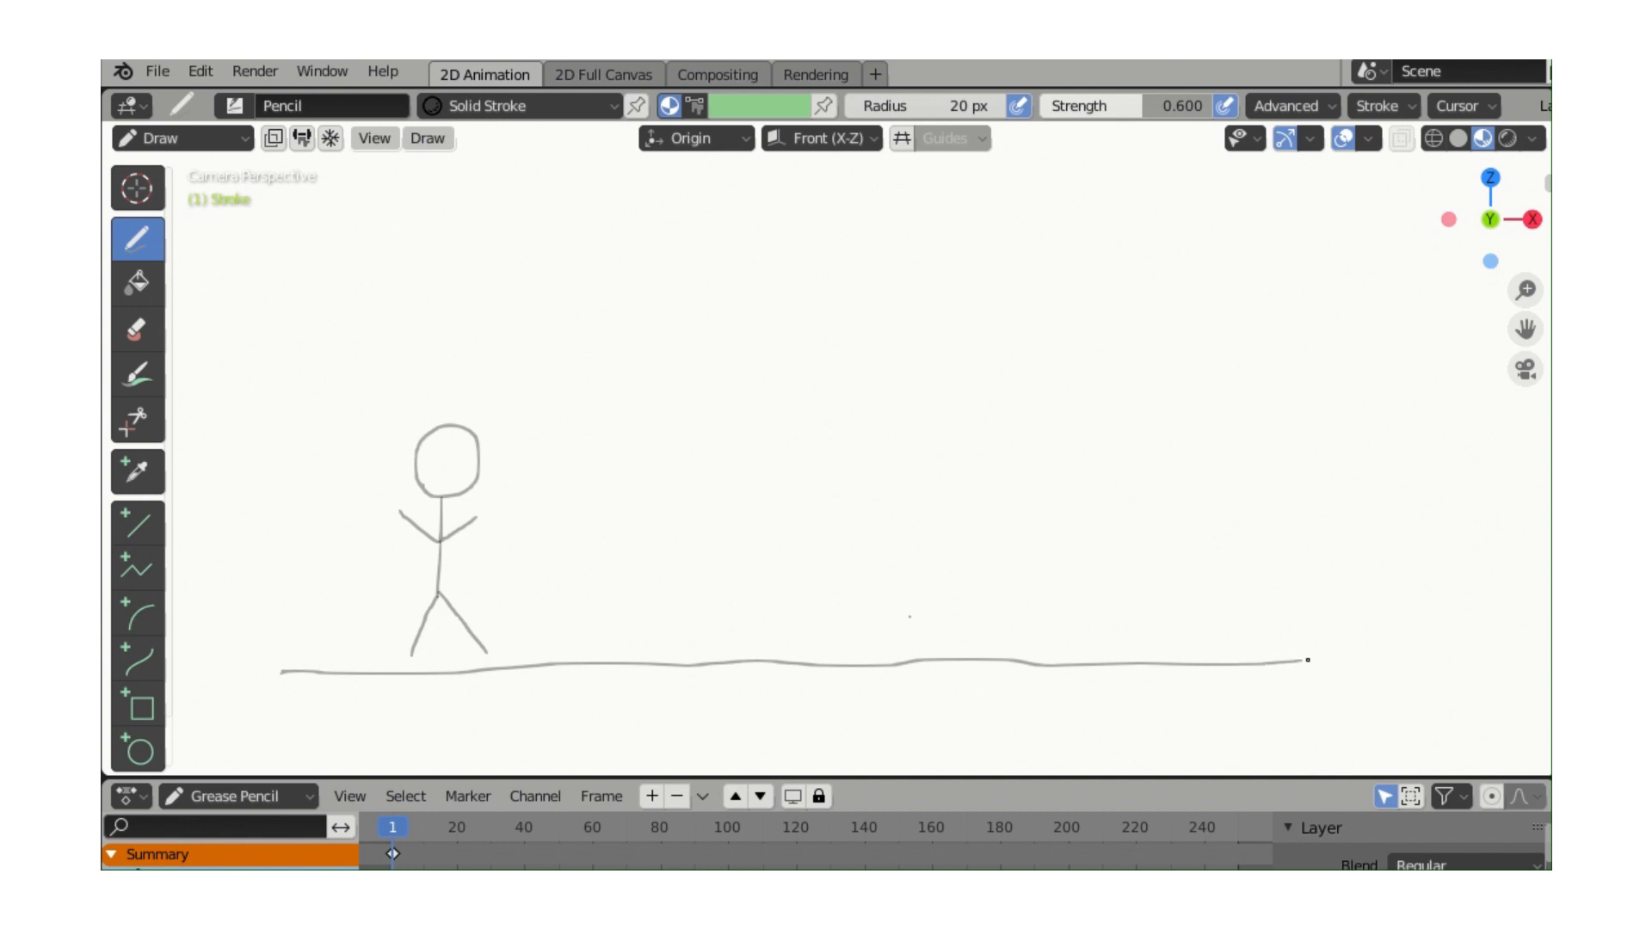
left_click_drag(1391, 662, 1518, 660)
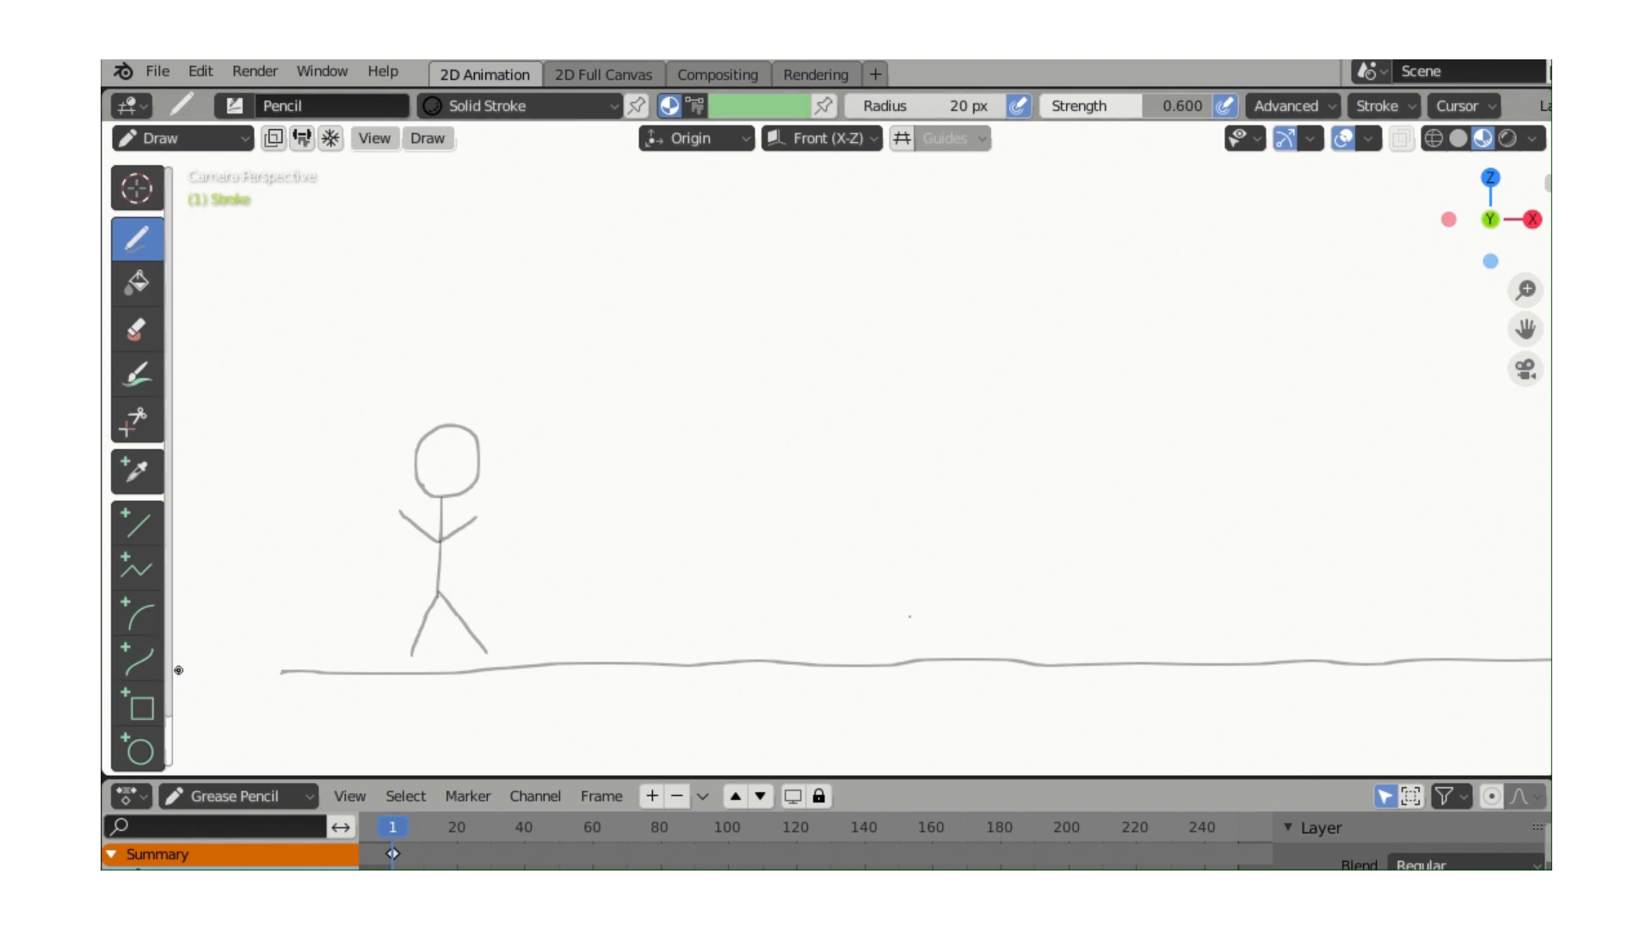
left_click_drag(179, 670, 296, 671)
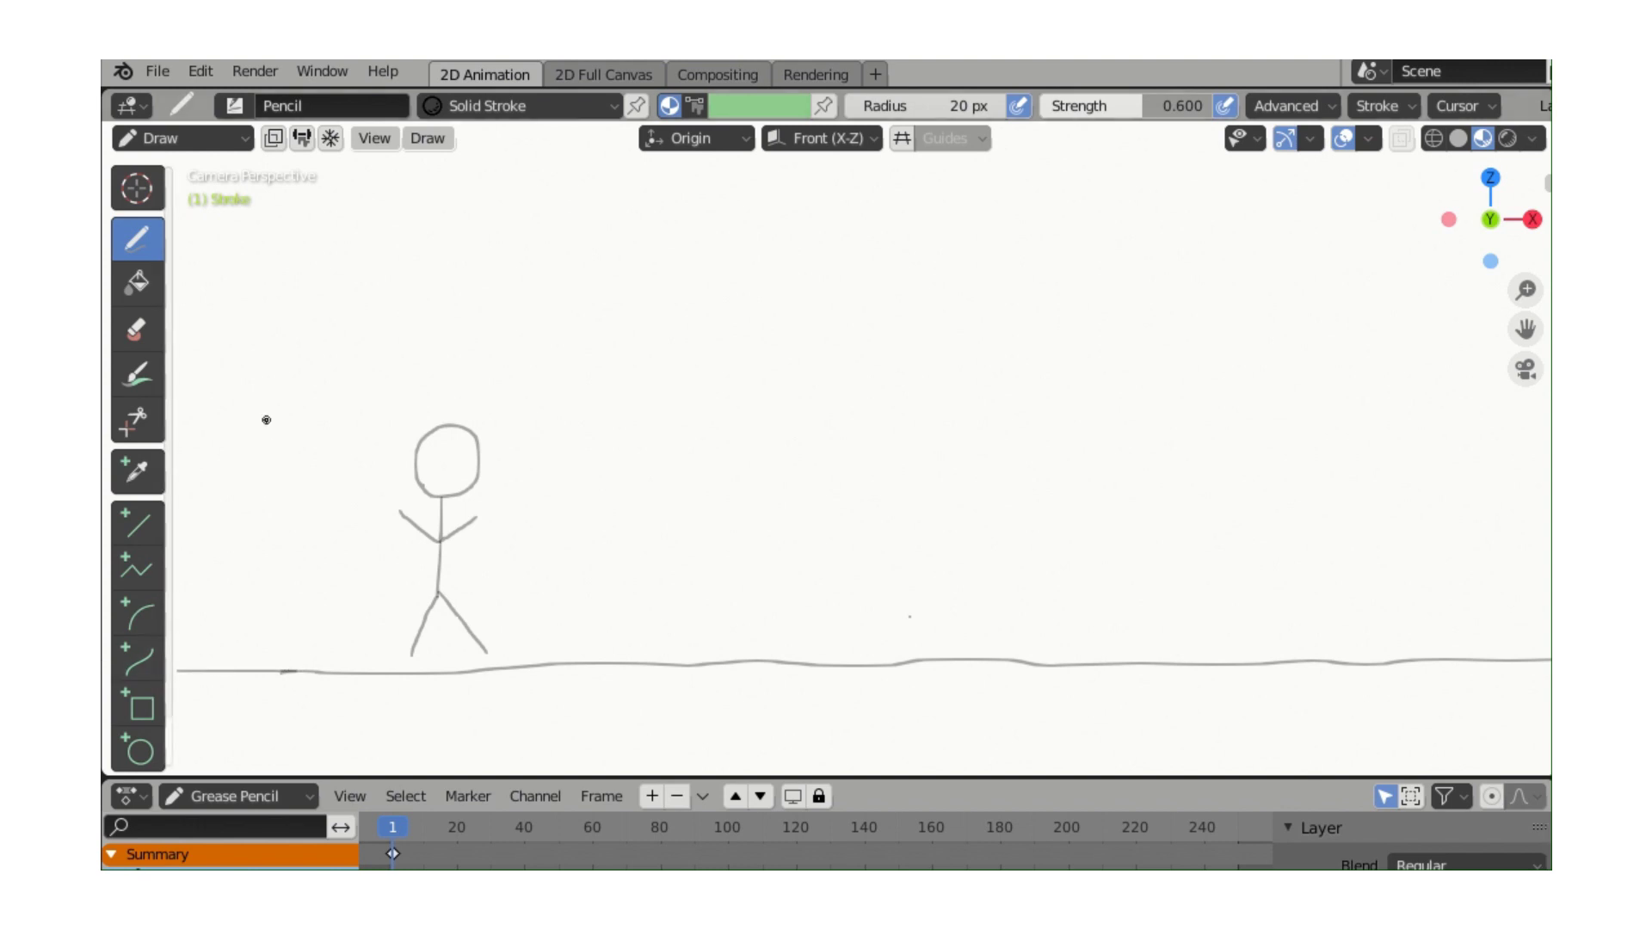
left_click(135, 327)
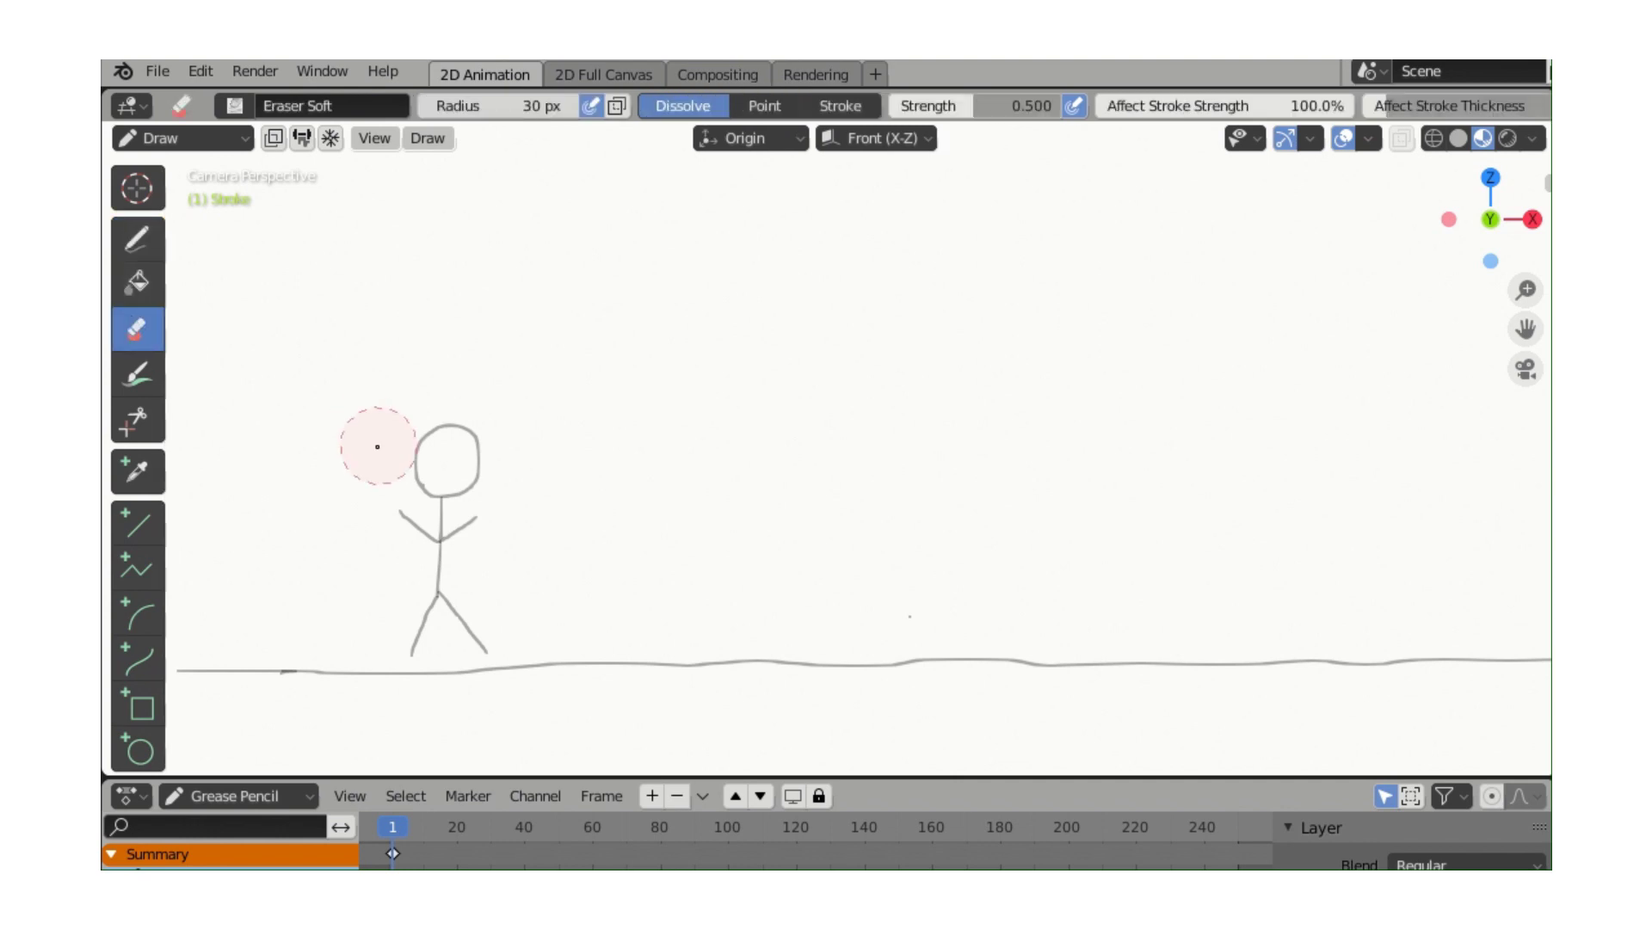
mouse_move(505, 453)
left_mouse_down()
mouse_move(434, 458)
mouse_move(451, 493)
mouse_move(410, 449)
mouse_move(454, 434)
mouse_move(480, 562)
mouse_move(389, 500)
mouse_move(399, 526)
mouse_move(475, 537)
mouse_move(467, 583)
mouse_move(425, 619)
mouse_move(443, 631)
mouse_move(421, 640)
mouse_move(414, 623)
mouse_move(446, 588)
mouse_move(485, 636)
mouse_move(373, 642)
mouse_move(428, 637)
left_mouse_up()
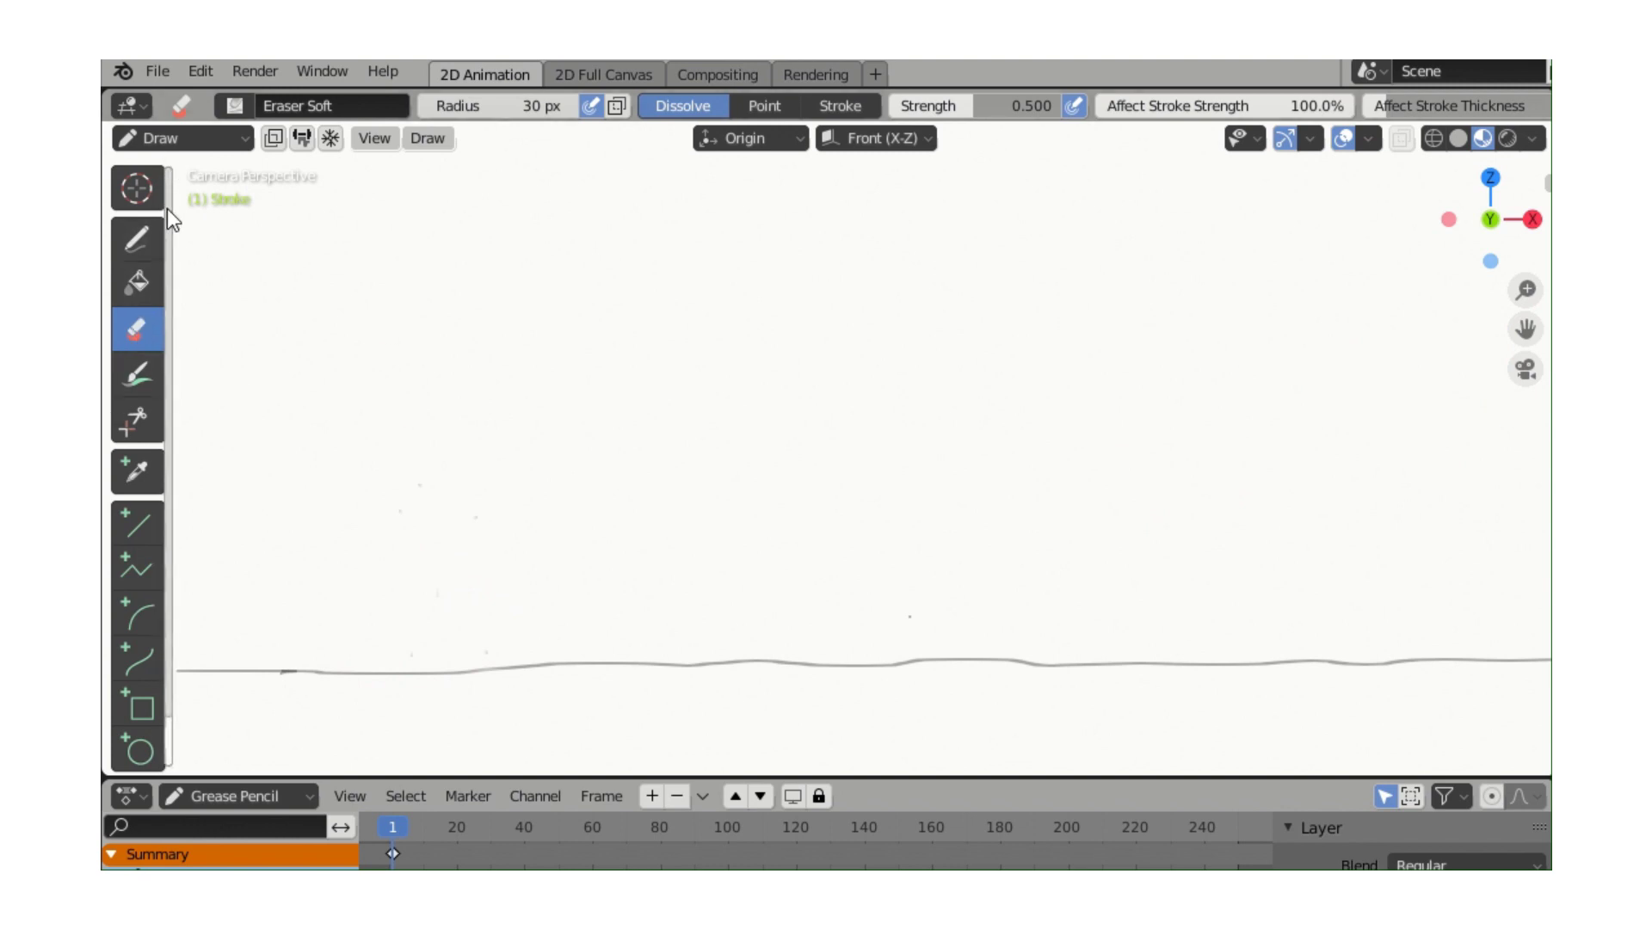
Step: Paint a light green strip along the full ground line with the Marker Chisel brush at 150 px radius
left_click(137, 248)
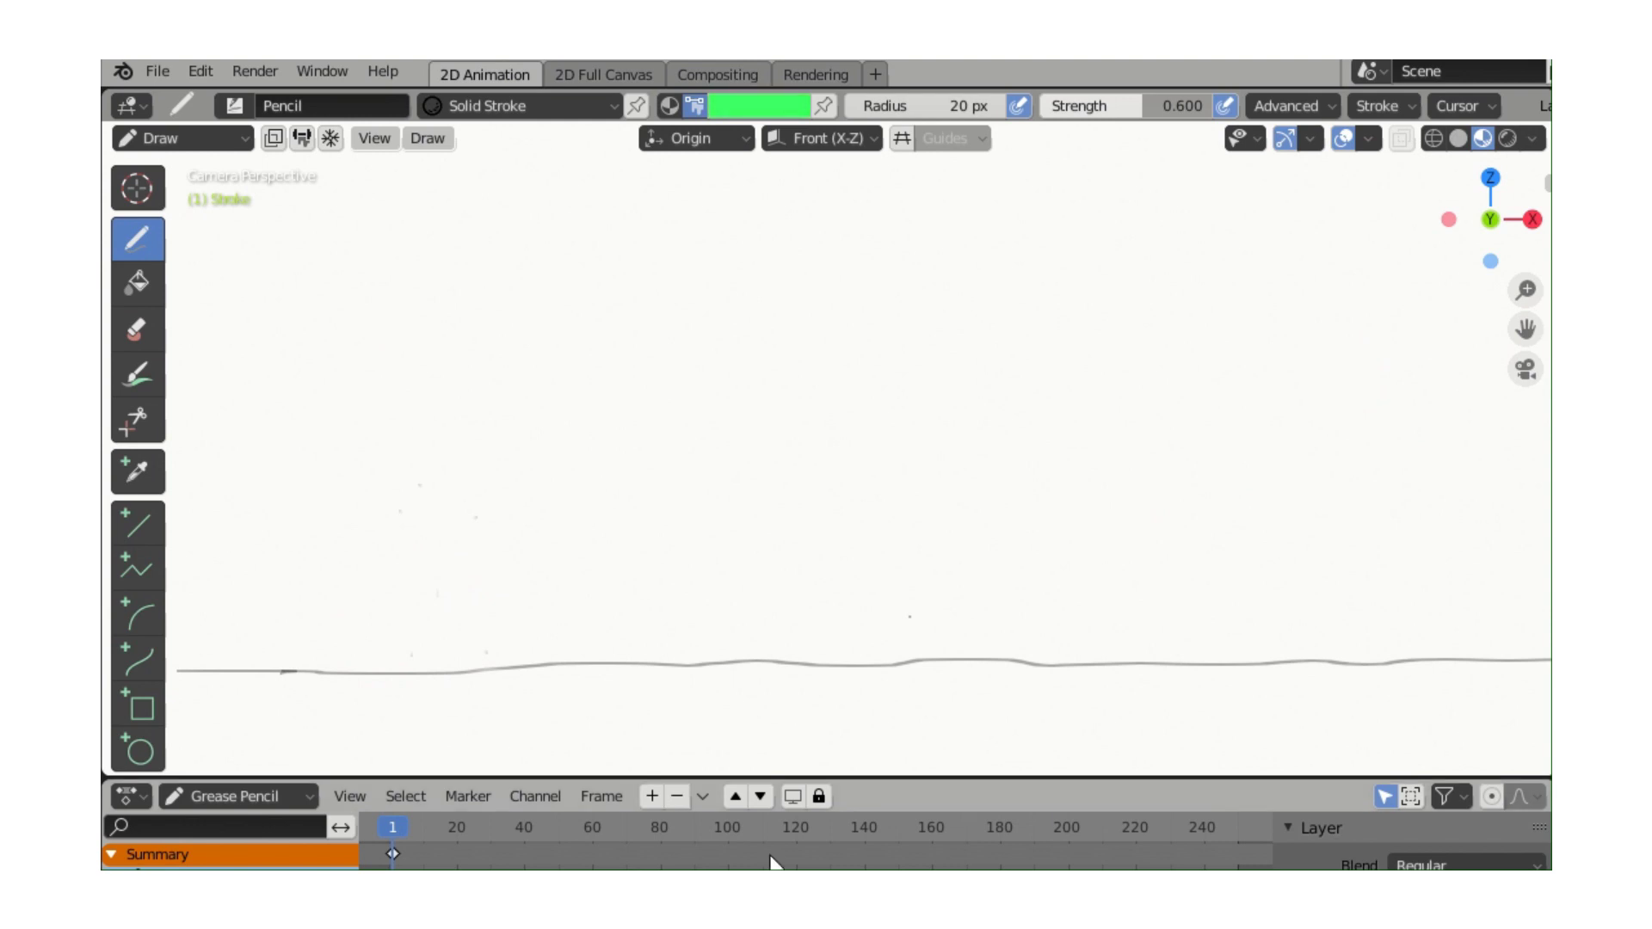
right_click(1348, 606)
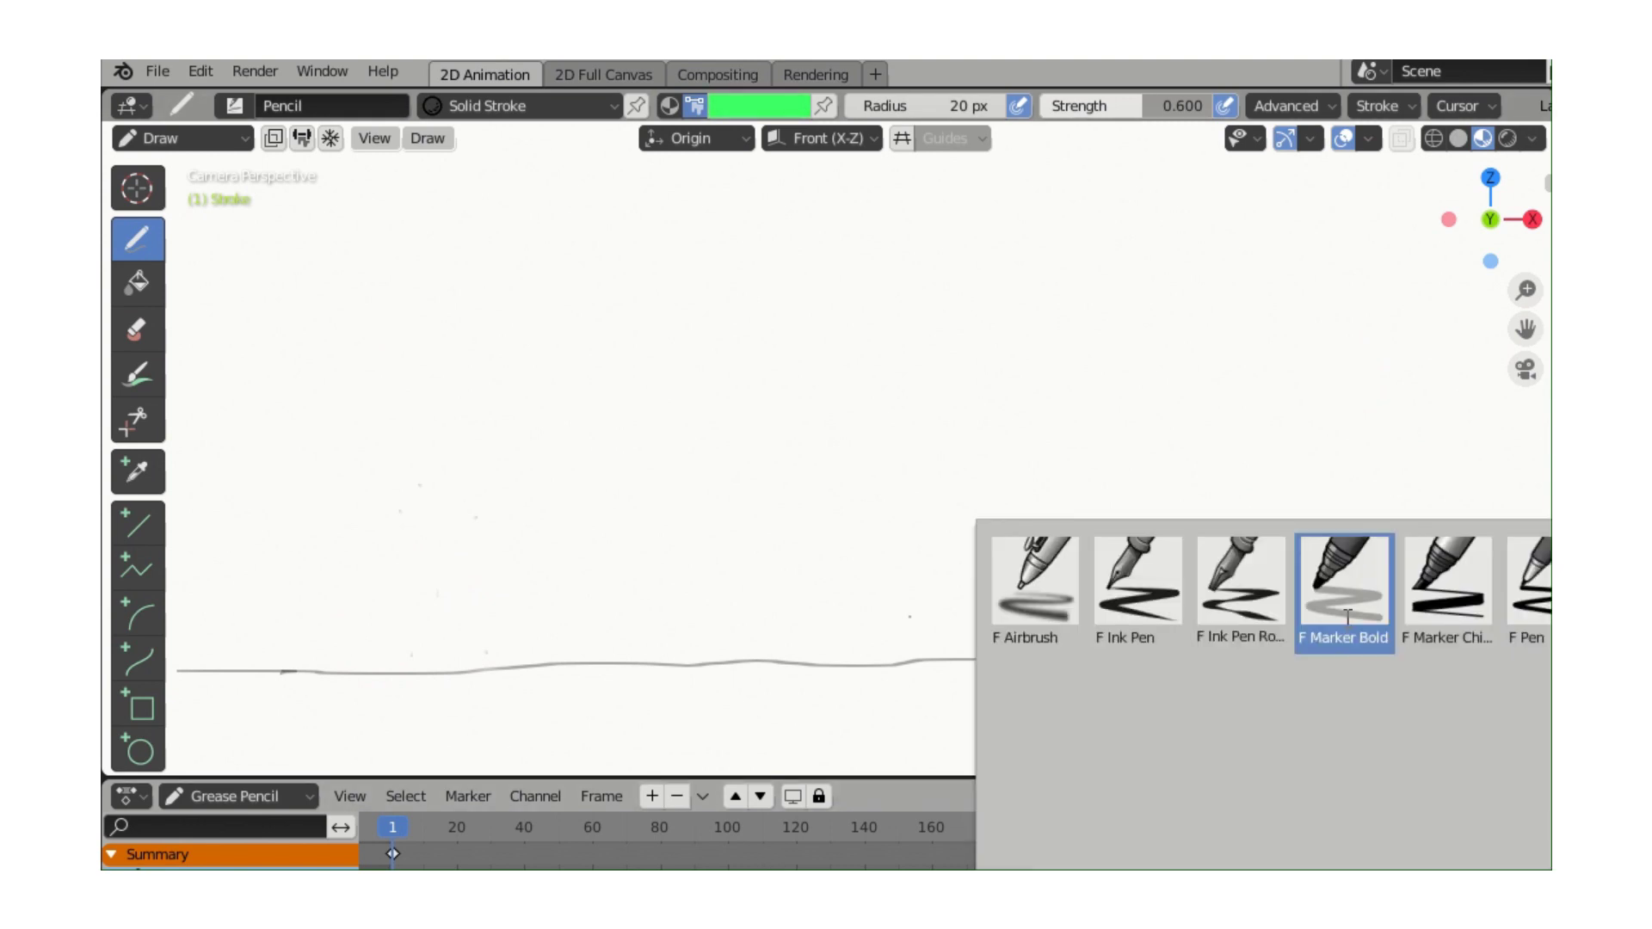
left_click(1452, 613)
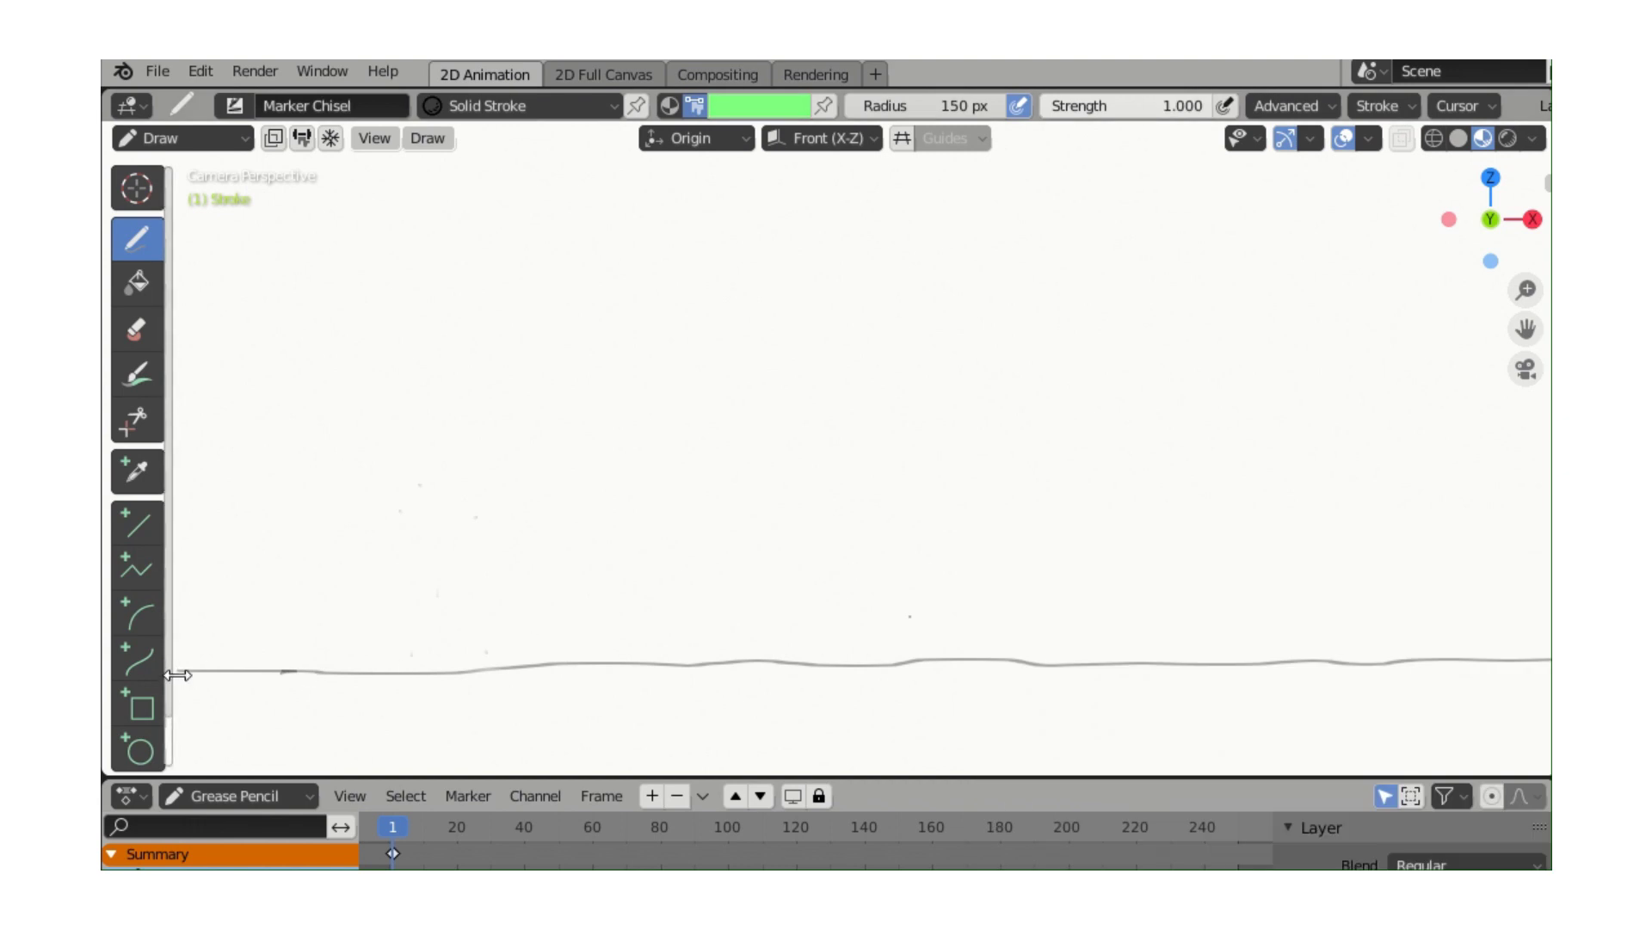
left_click_drag(184, 683, 1549, 669)
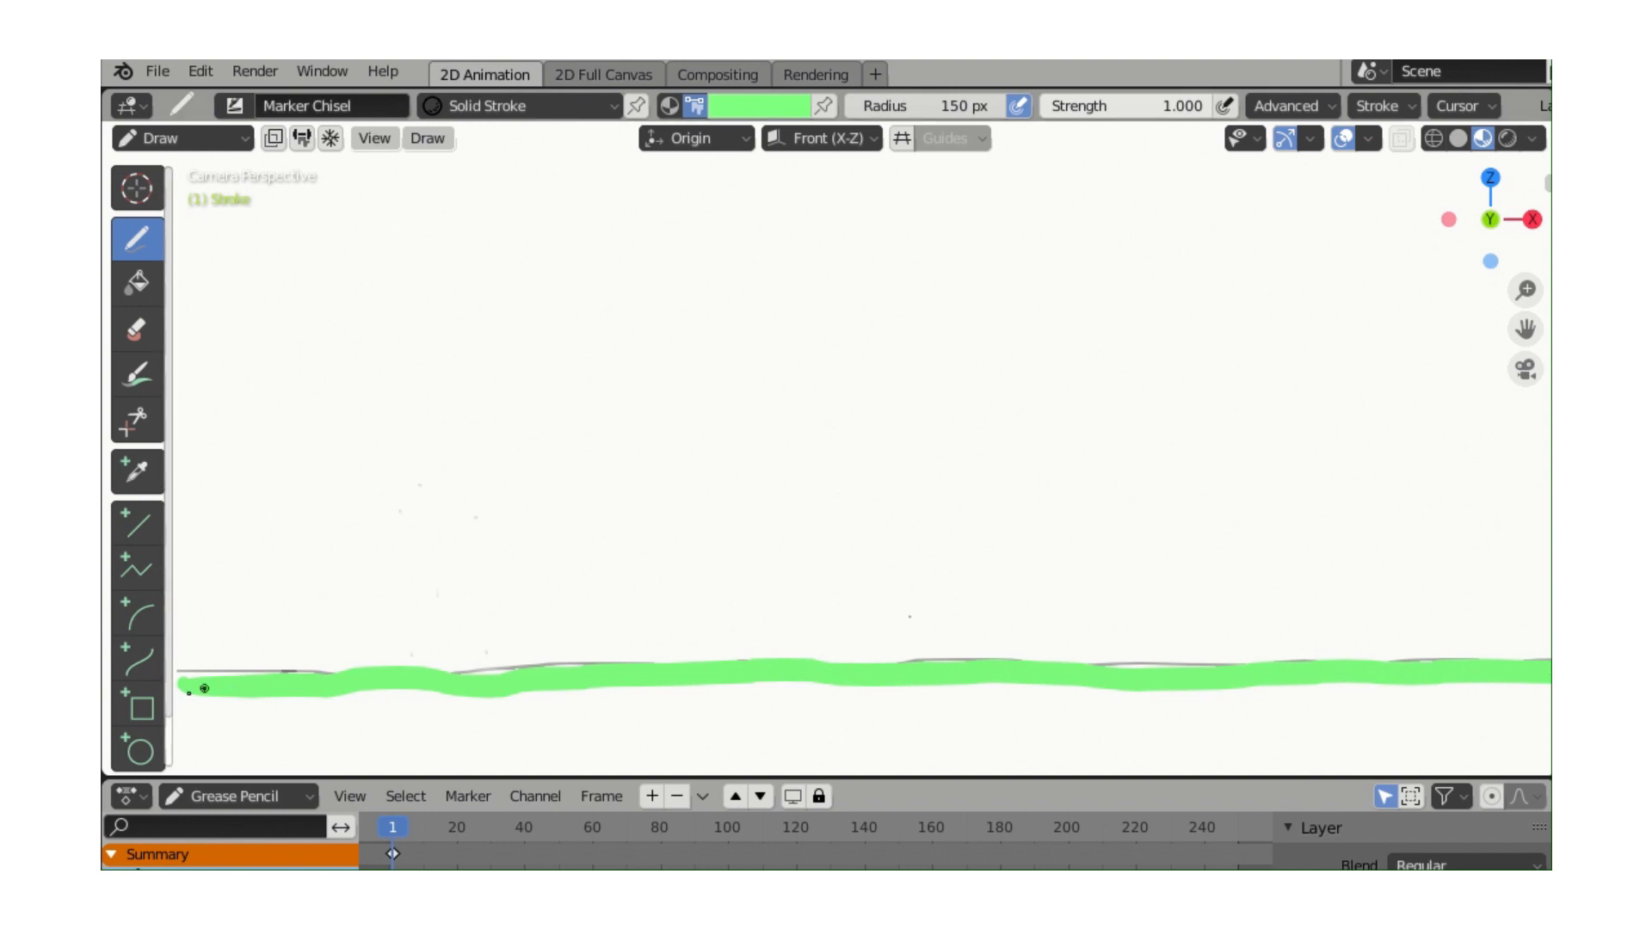
Step: Add green marker strokes beneath the strip's left end and erase the uneven paint hanging below it with Eraser Soft
left_click_drag(180, 689, 351, 725)
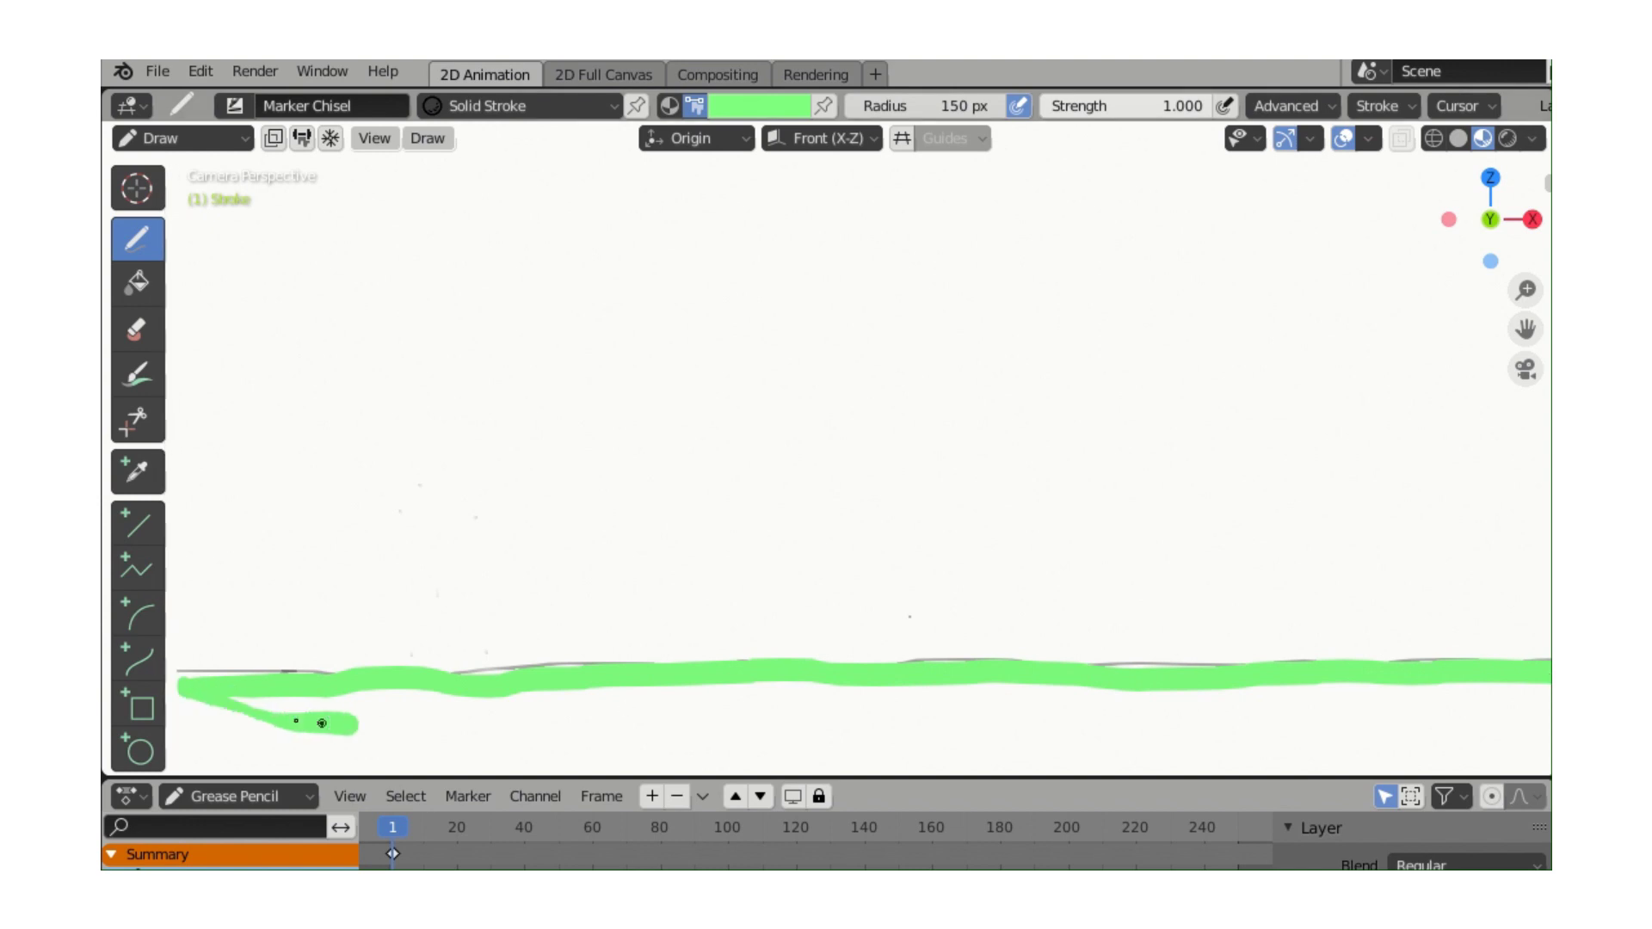
mouse_move(221, 693)
left_mouse_down()
mouse_move(406, 722)
mouse_move(235, 713)
mouse_move(459, 746)
mouse_move(542, 772)
left_mouse_up()
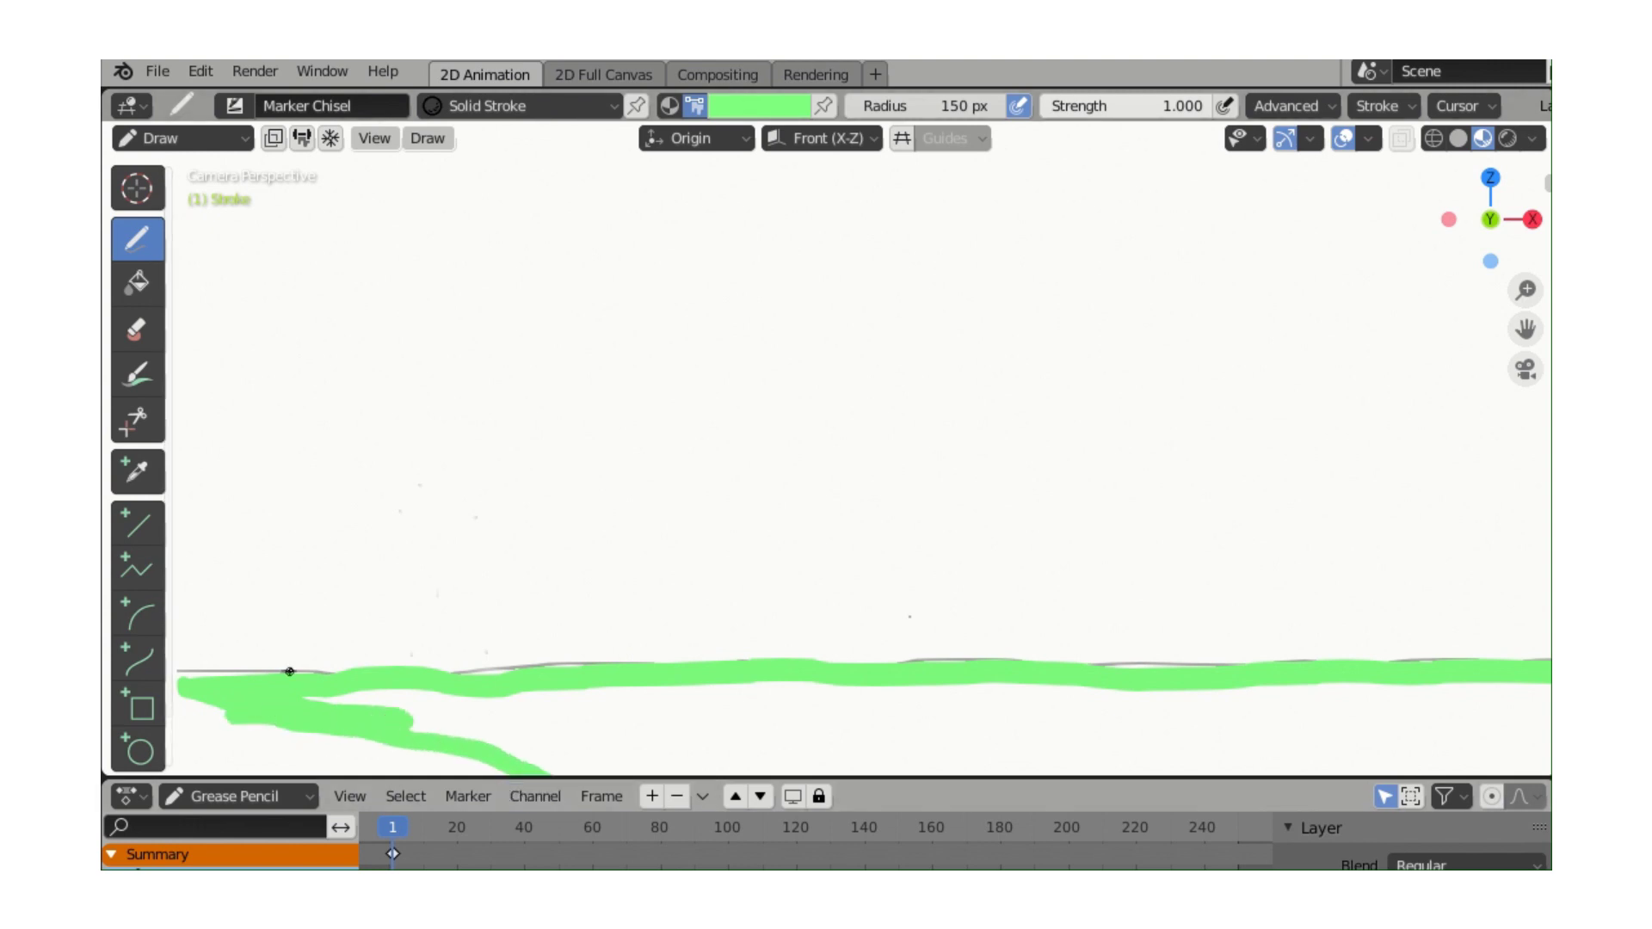
mouse_move(313, 693)
left_mouse_down()
mouse_move(476, 740)
mouse_move(191, 710)
mouse_move(565, 746)
mouse_move(325, 722)
mouse_move(449, 713)
mouse_move(357, 699)
left_mouse_up()
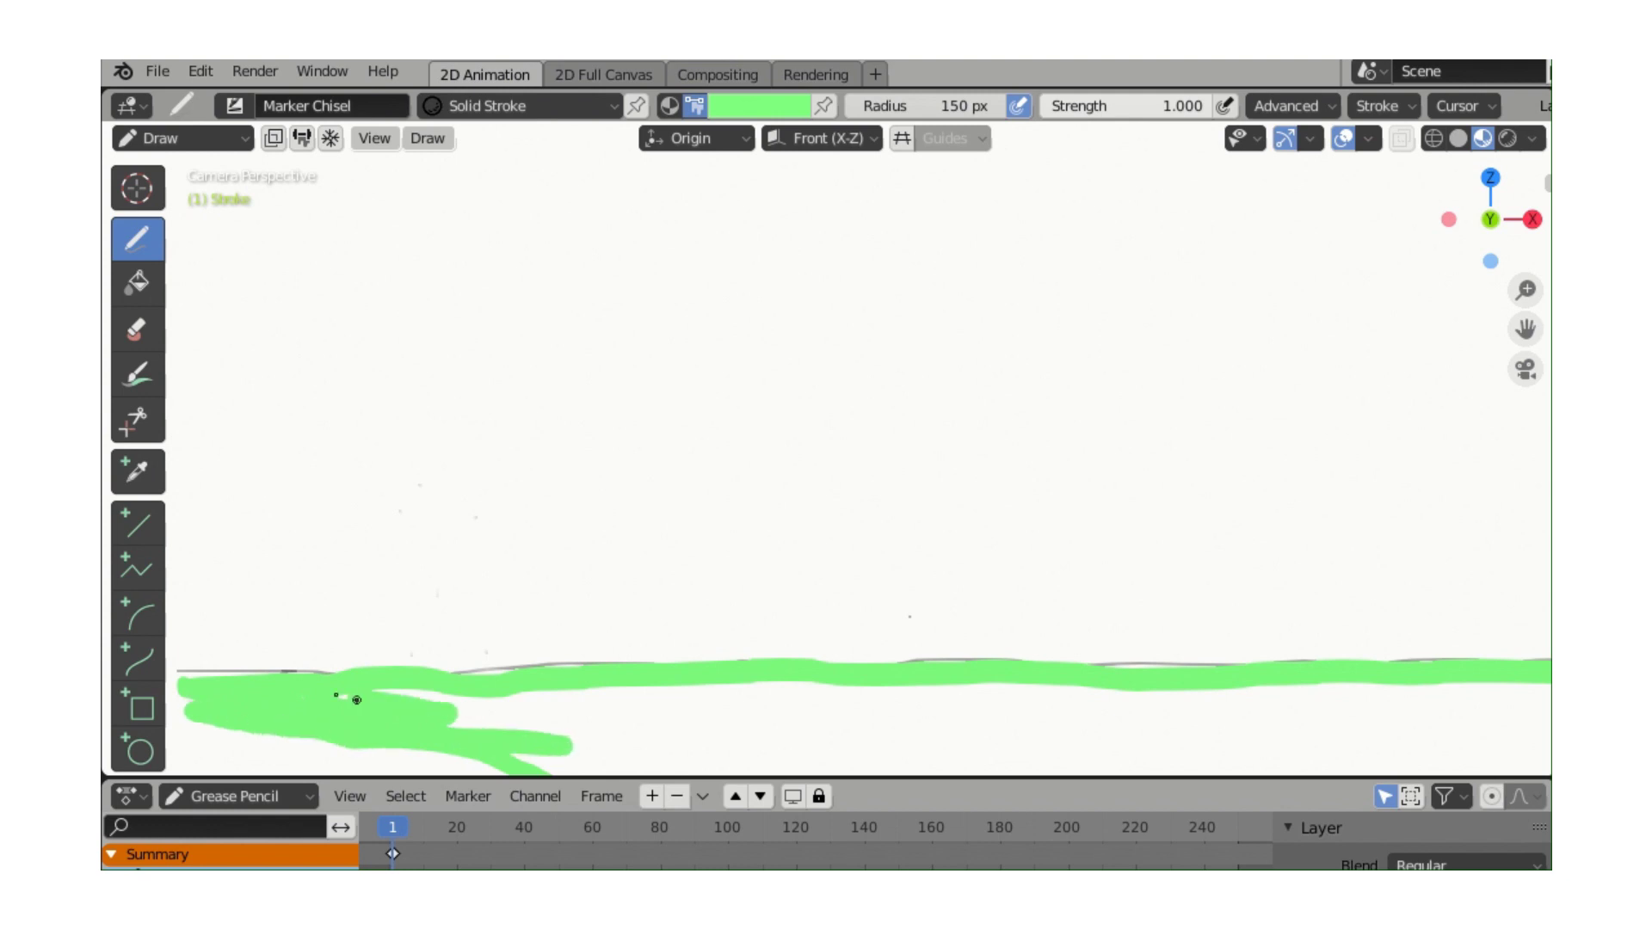
left_click(136, 326)
mouse_move(286, 741)
left_mouse_down()
mouse_move(567, 764)
mouse_move(358, 763)
mouse_move(570, 722)
mouse_move(376, 746)
mouse_move(344, 743)
mouse_move(518, 732)
mouse_move(206, 740)
left_mouse_up()
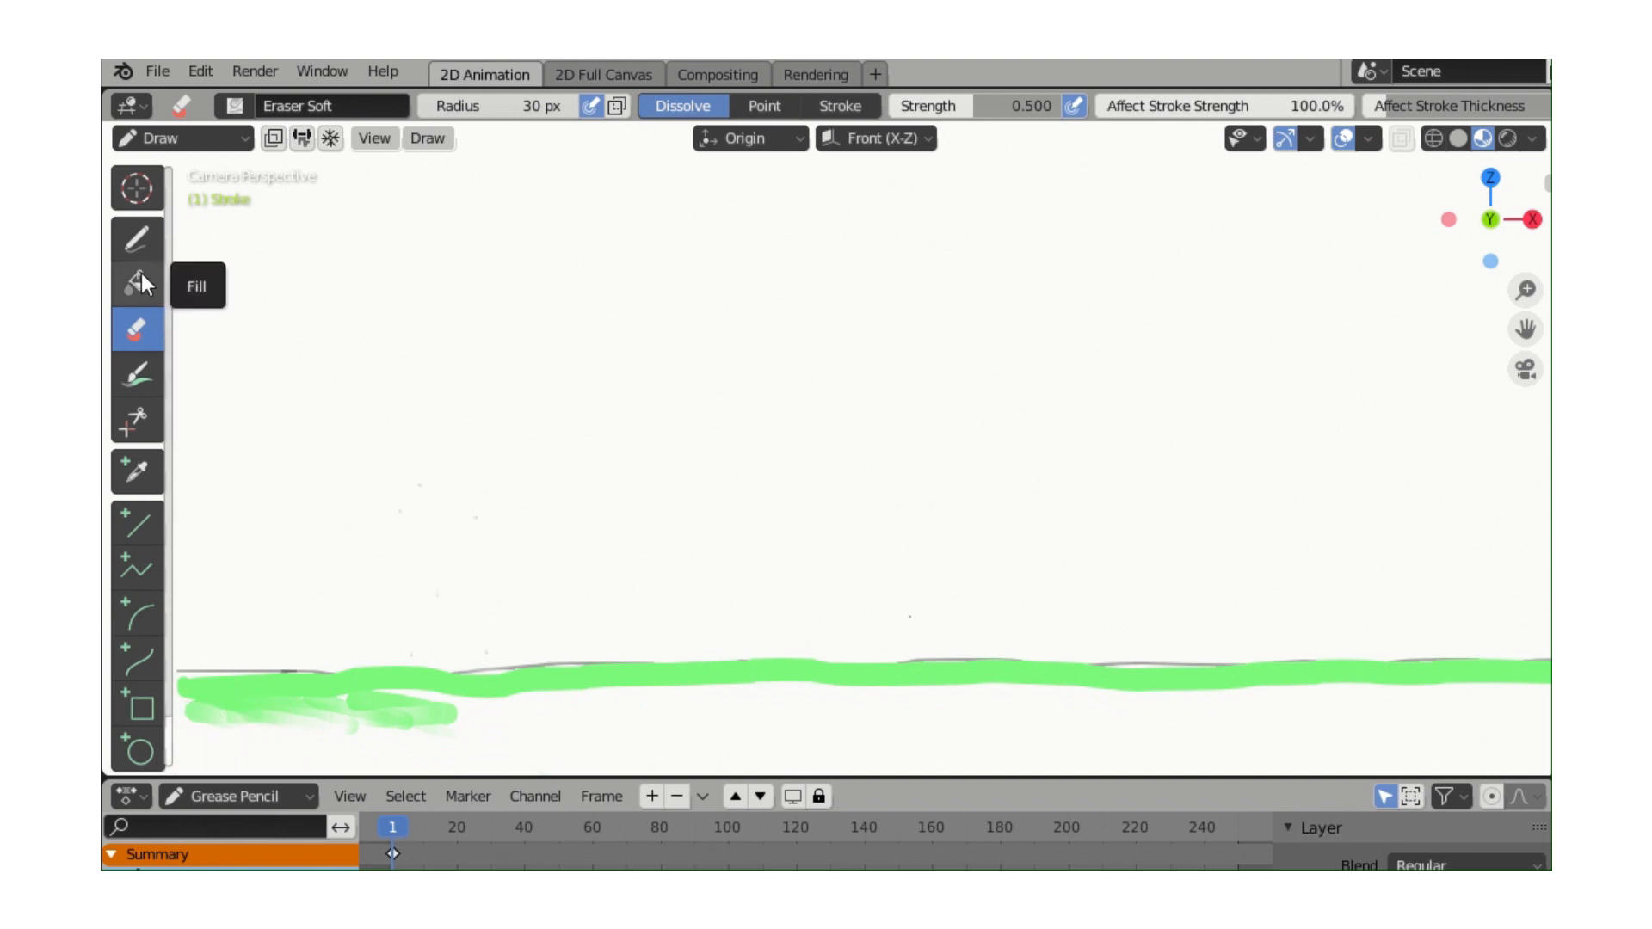
Step: Thicken the underside of the green ground strip with Marker Chisel strokes, covering the partly erased area at its left end
left_click(138, 236)
mouse_move(242, 706)
left_mouse_down()
mouse_move(1227, 682)
mouse_move(460, 699)
left_mouse_up()
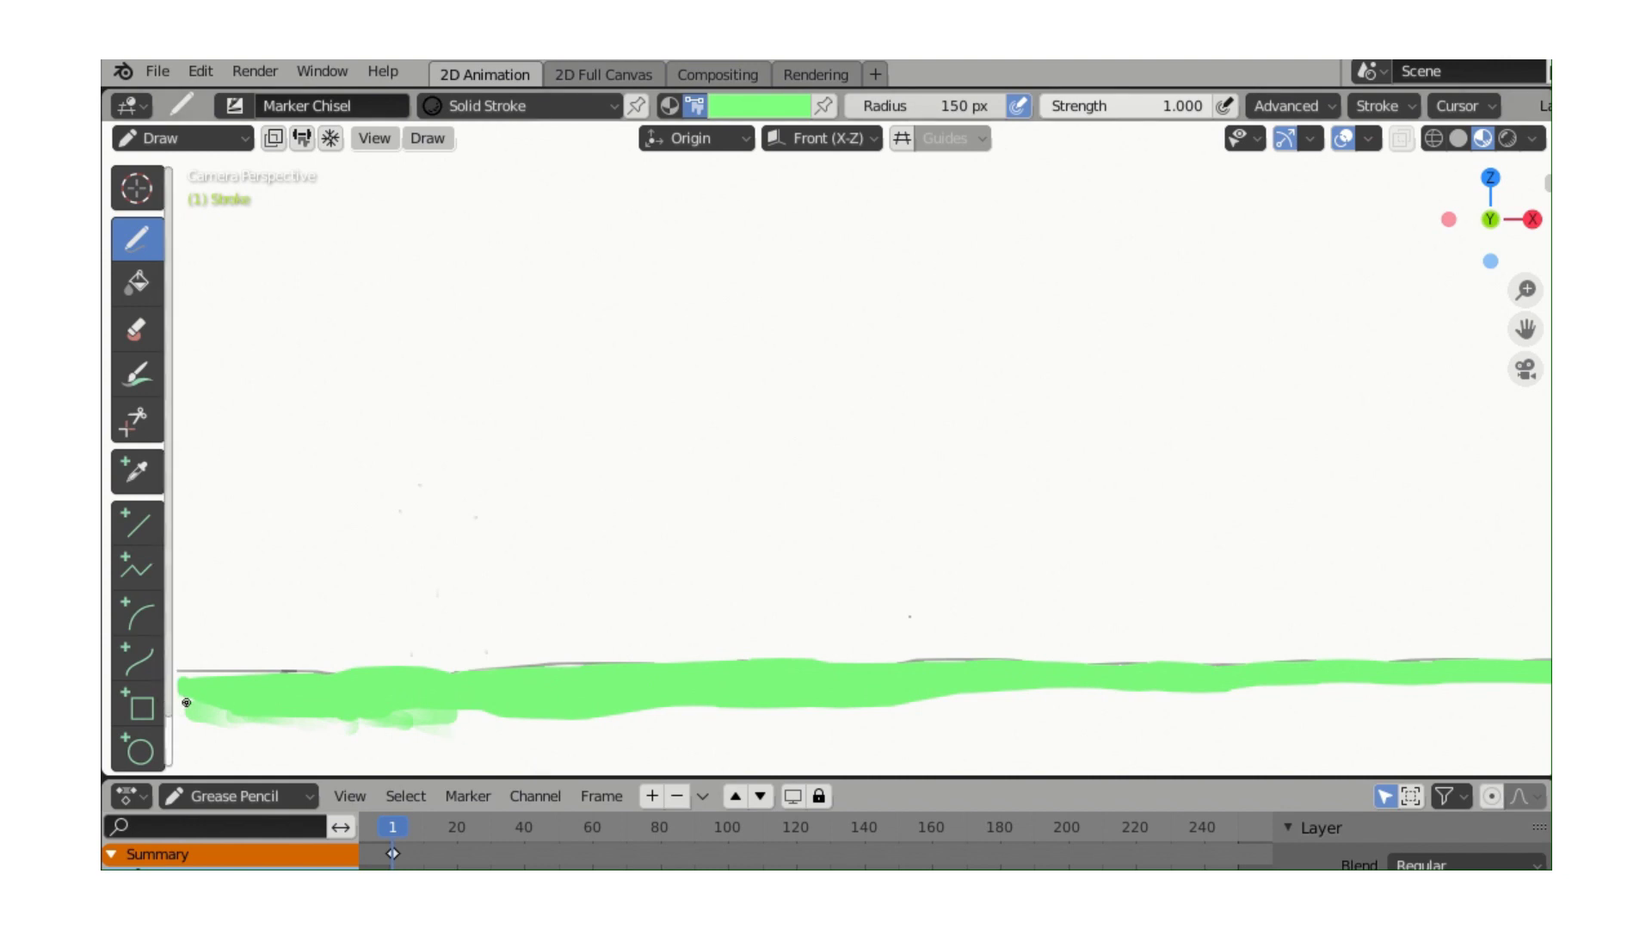
mouse_move(178, 700)
left_mouse_down()
mouse_move(235, 719)
mouse_move(165, 698)
mouse_move(222, 721)
mouse_move(471, 703)
left_mouse_up()
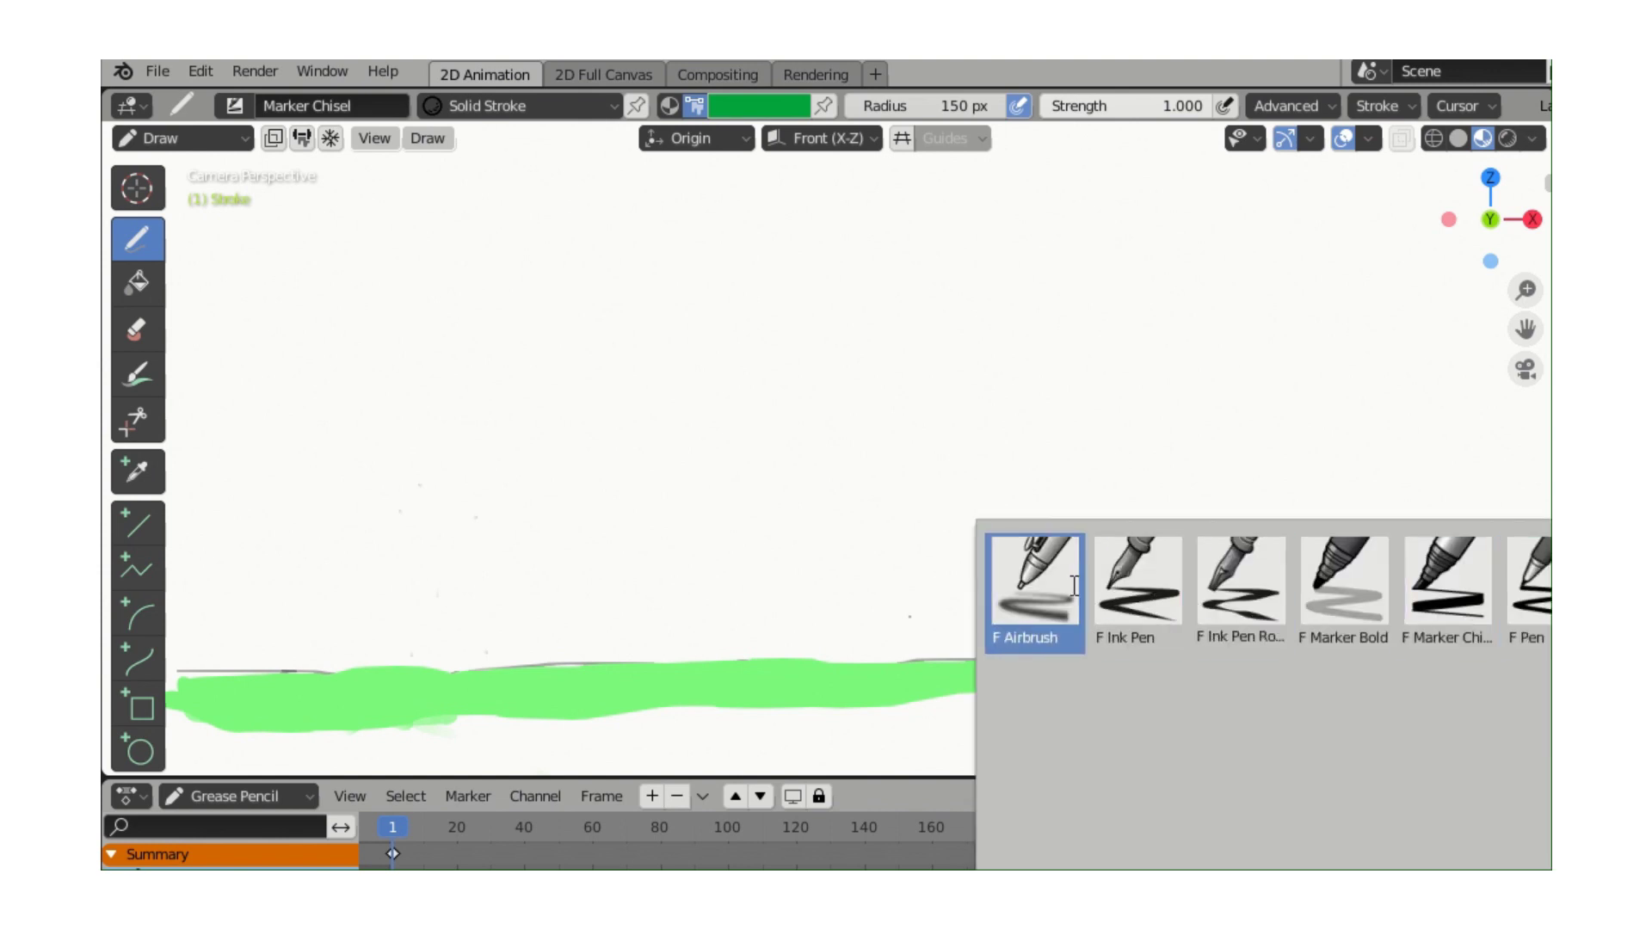
Step: Touch up the strip's upper edge near its left end with Airbrush and Pen strokes, and erase stray paint above it
left_click(1034, 571)
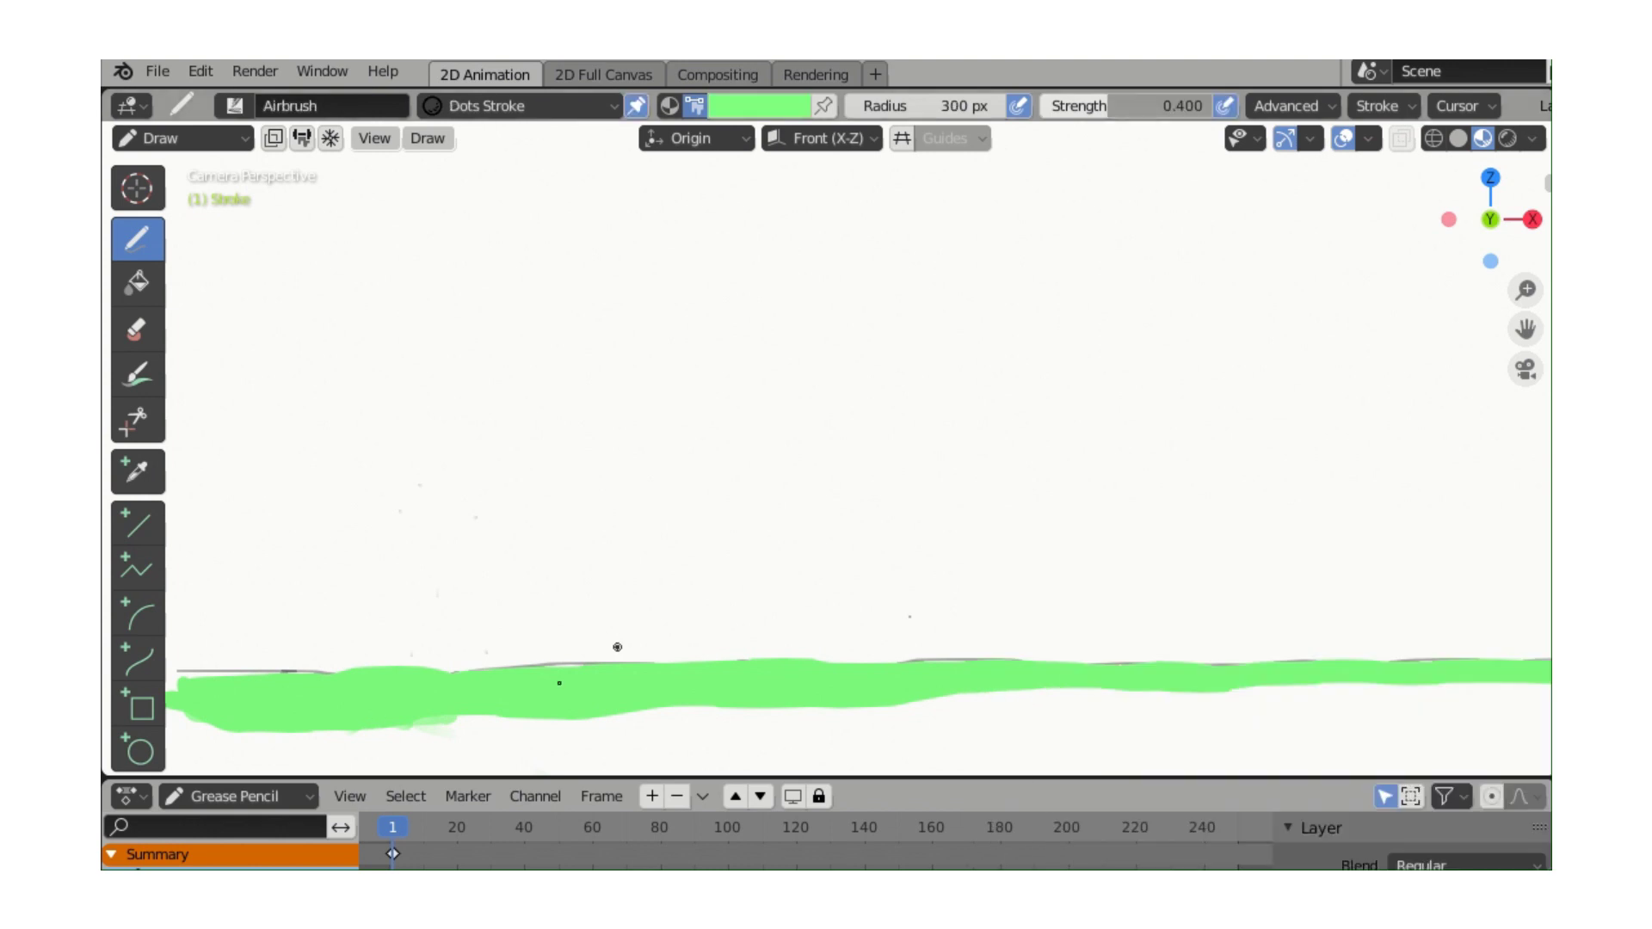
left_click_drag(178, 672, 269, 671)
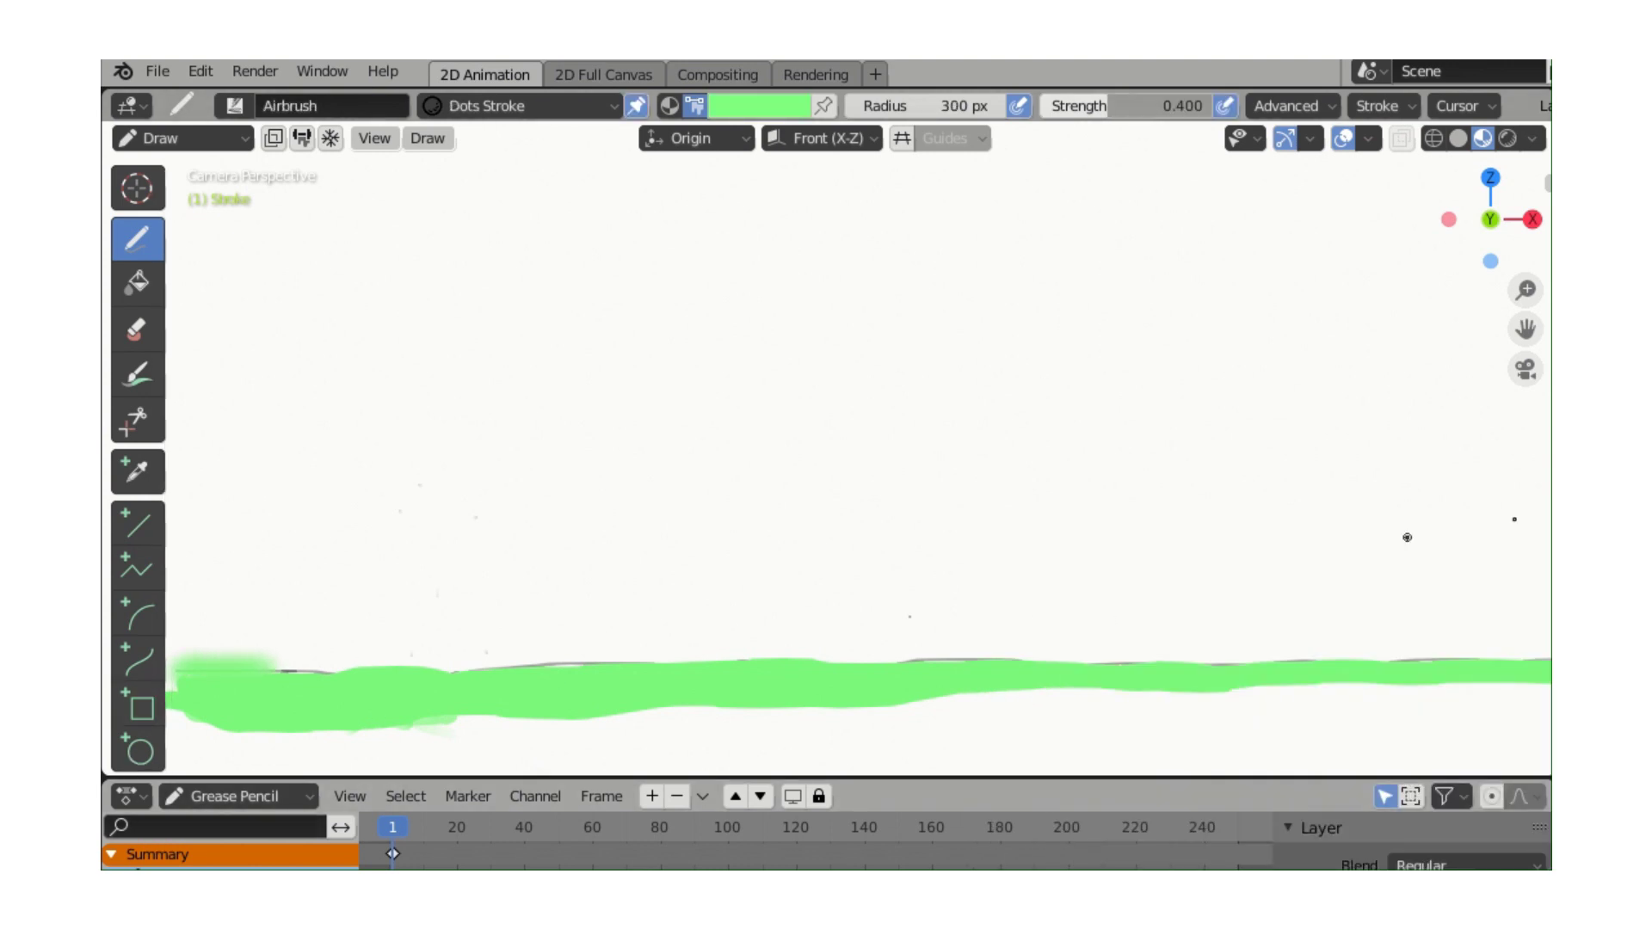
key("shift+space")
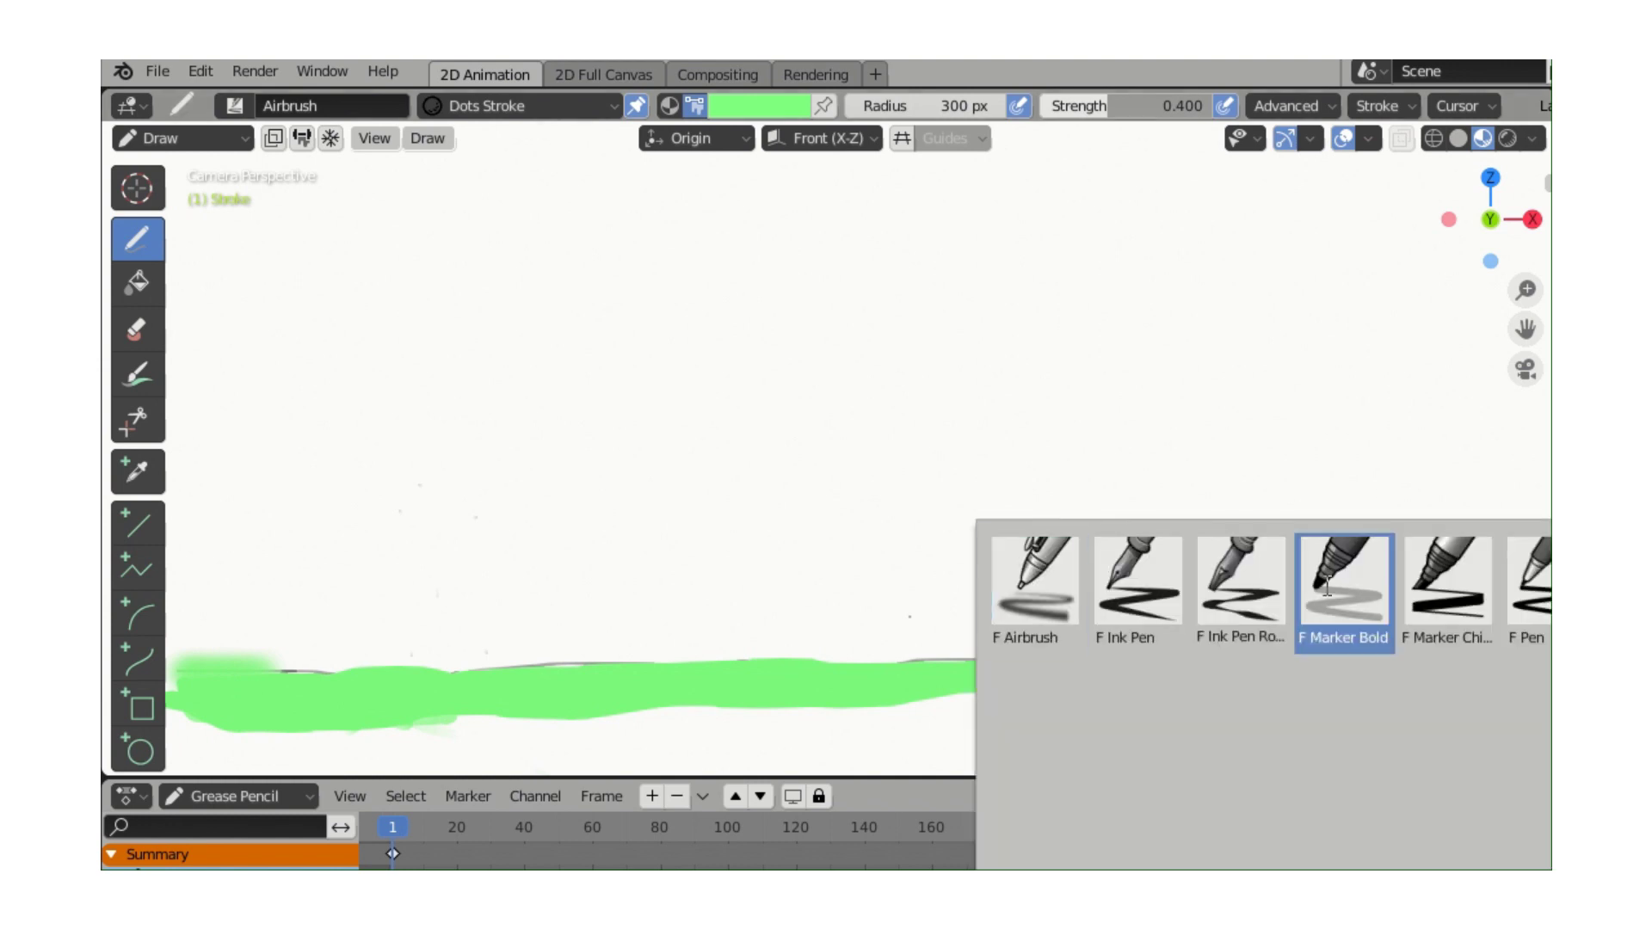
left_click(1525, 612)
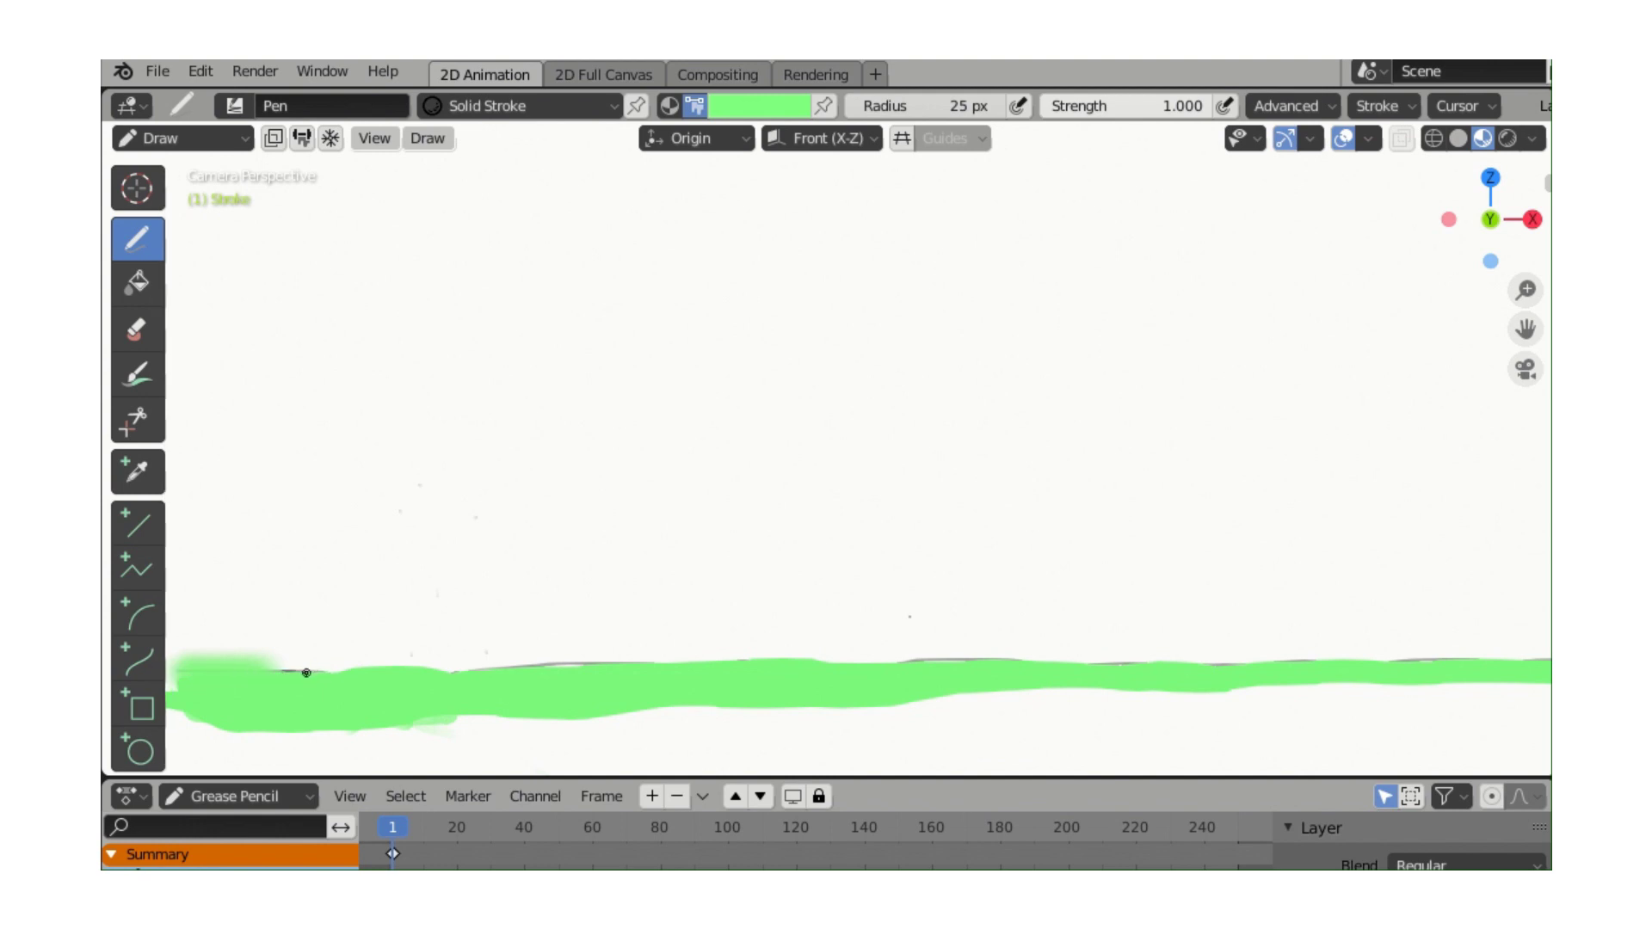
left_click_drag(341, 668, 444, 660)
left_click(136, 329)
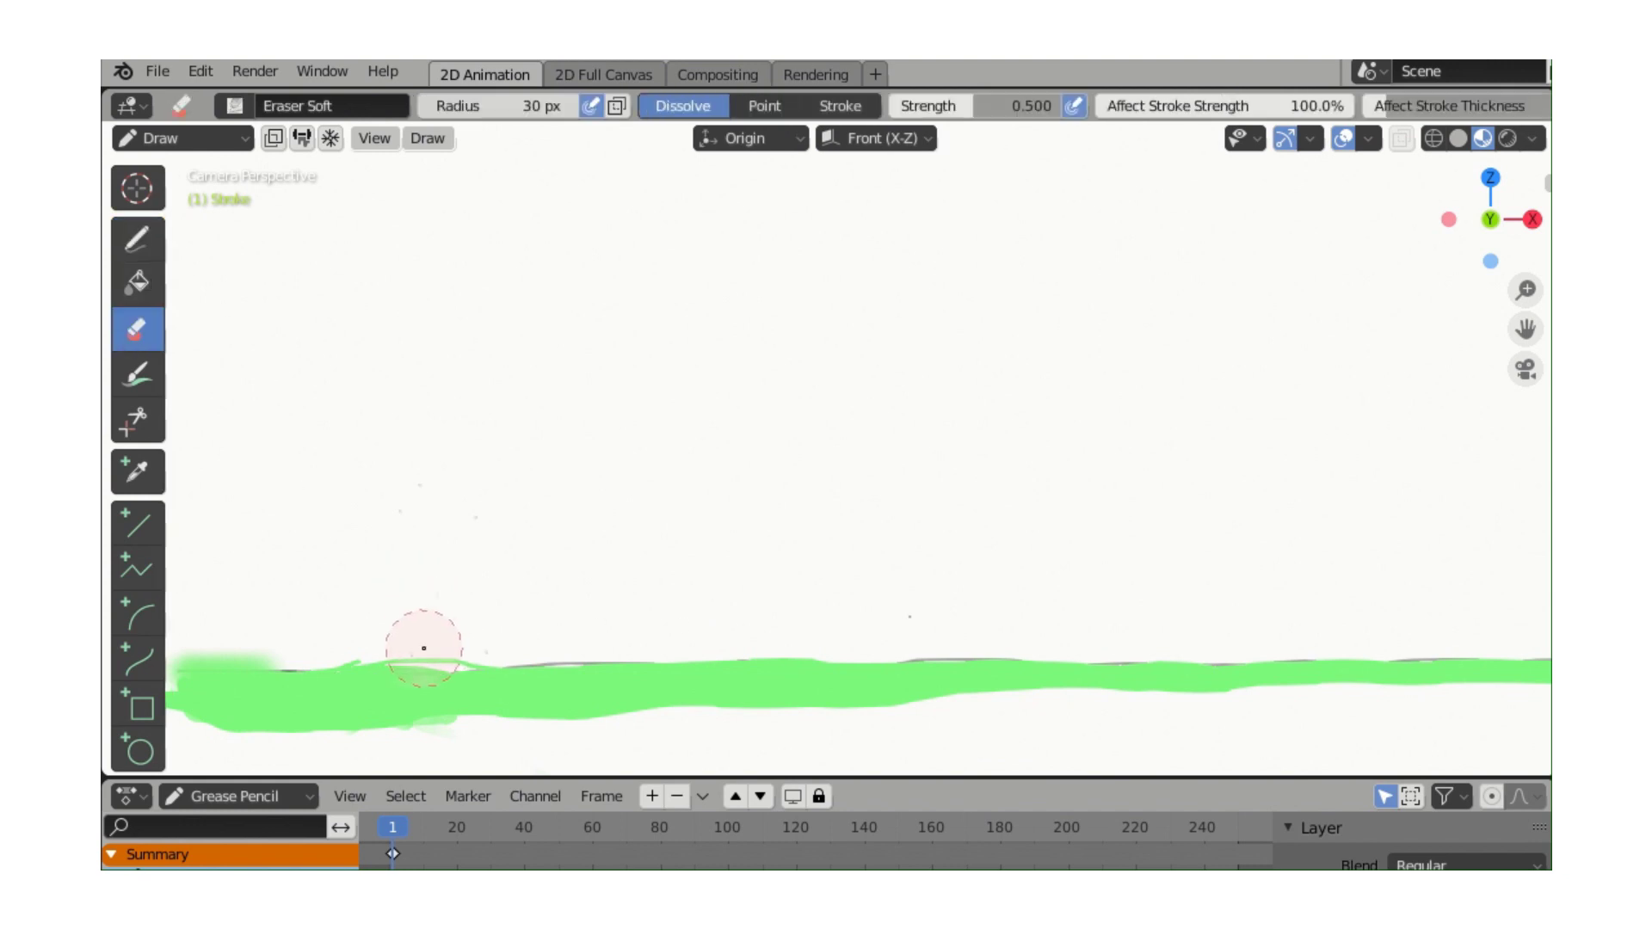
mouse_move(423, 648)
left_mouse_down()
mouse_move(457, 653)
mouse_move(390, 640)
mouse_move(196, 658)
mouse_move(601, 647)
mouse_move(680, 641)
left_mouse_up()
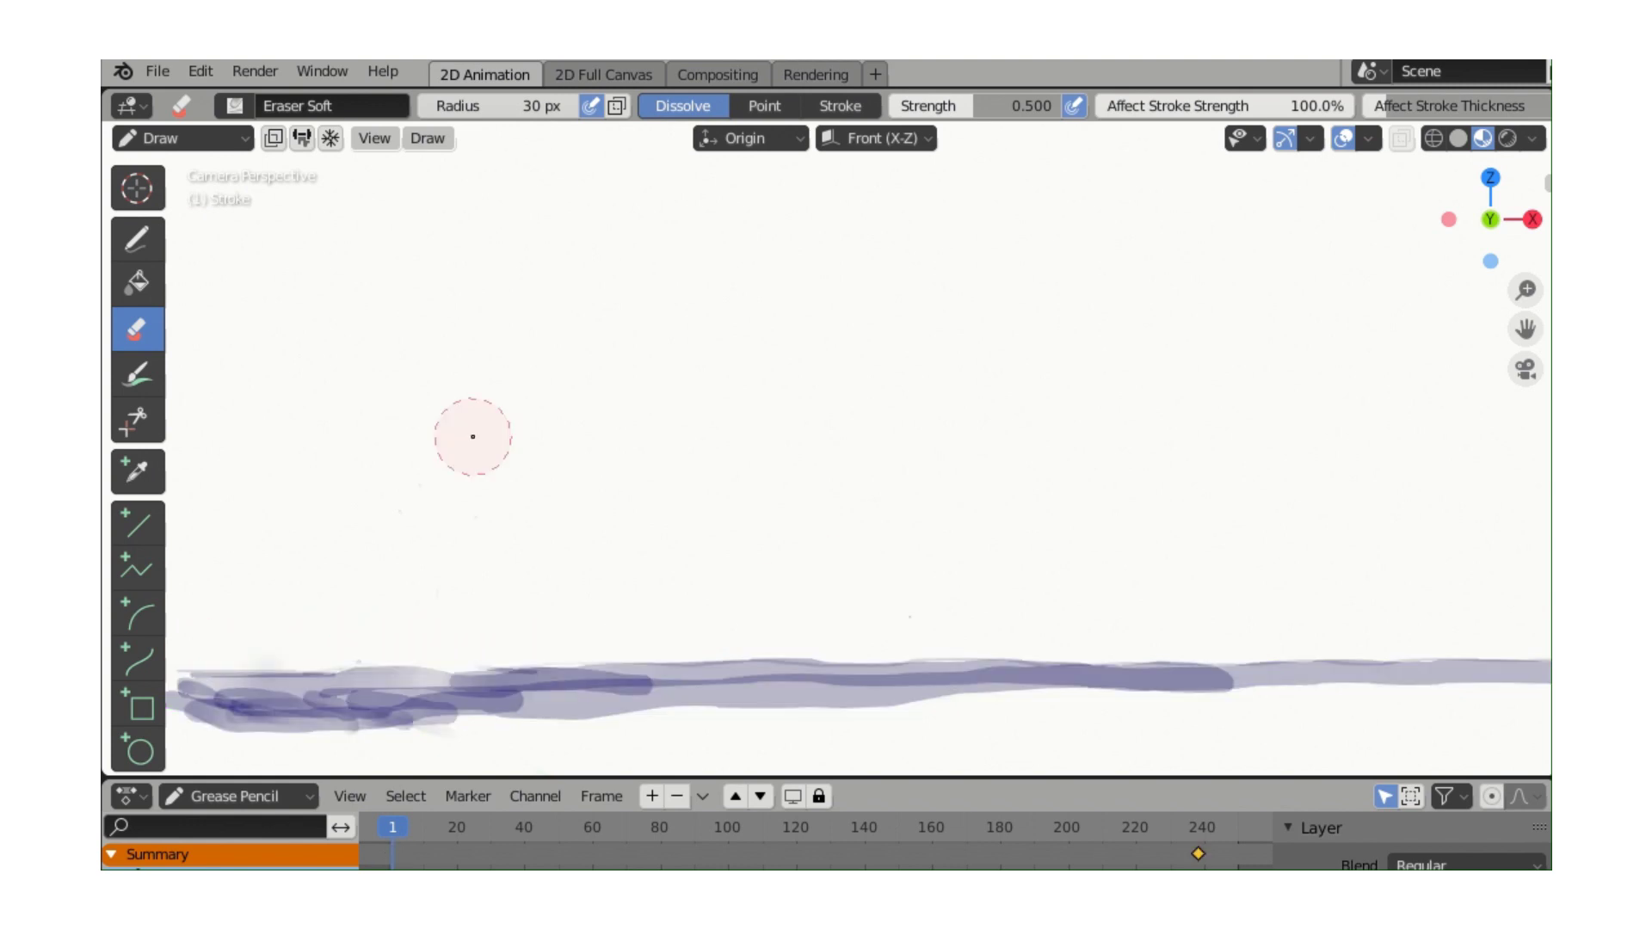
left_click(122, 241)
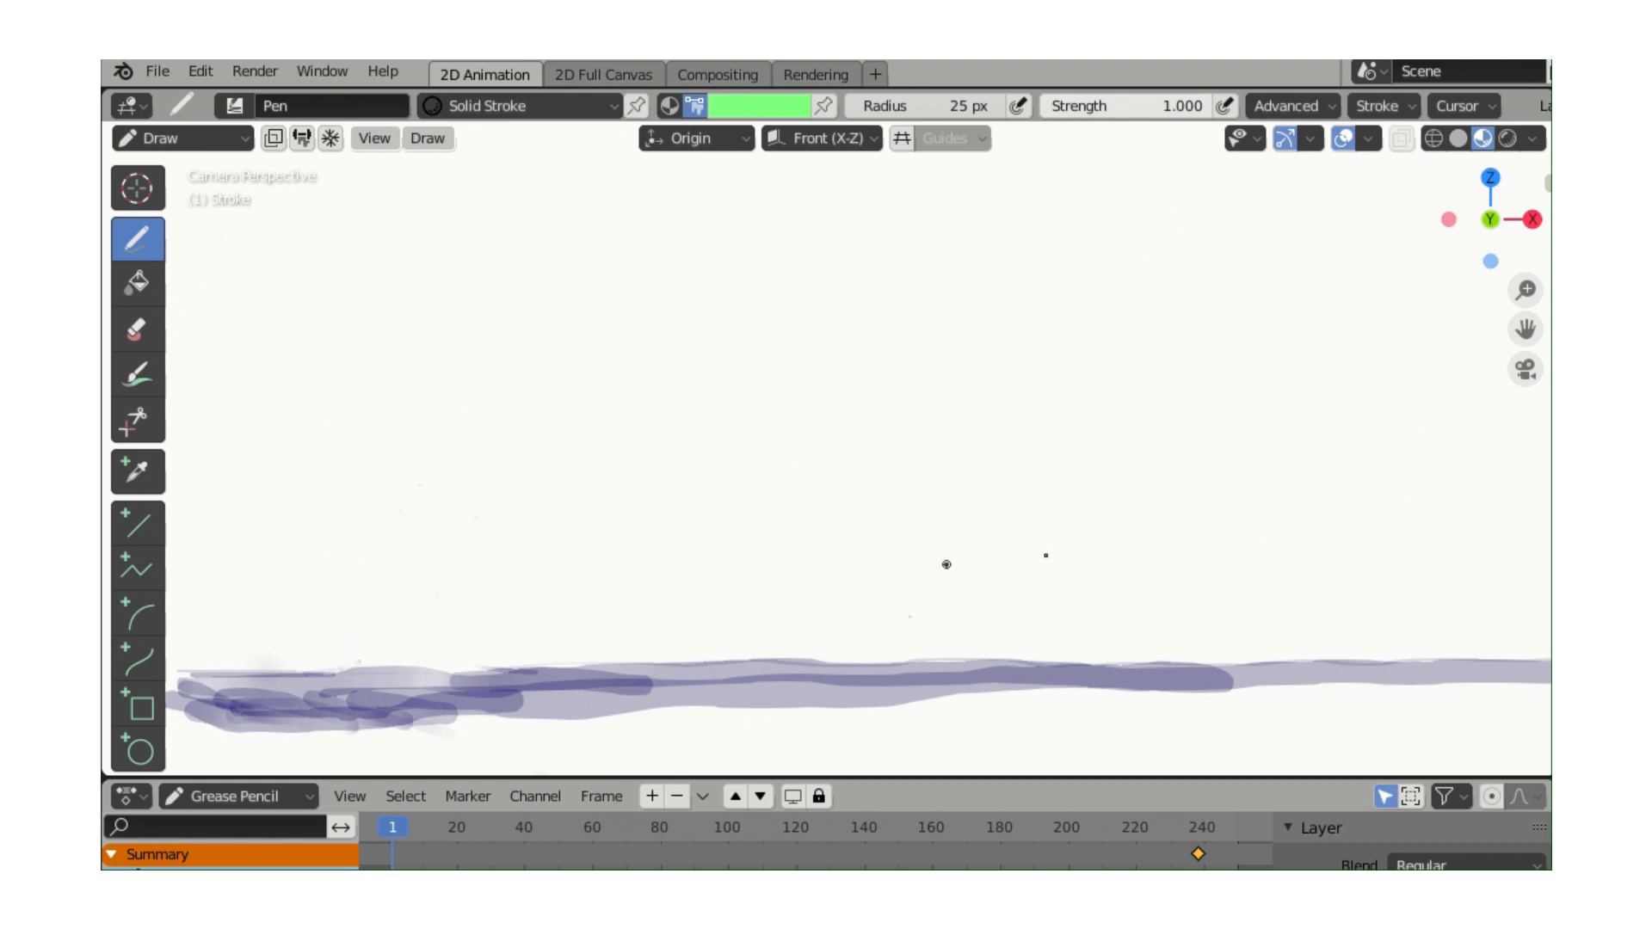
key("b")
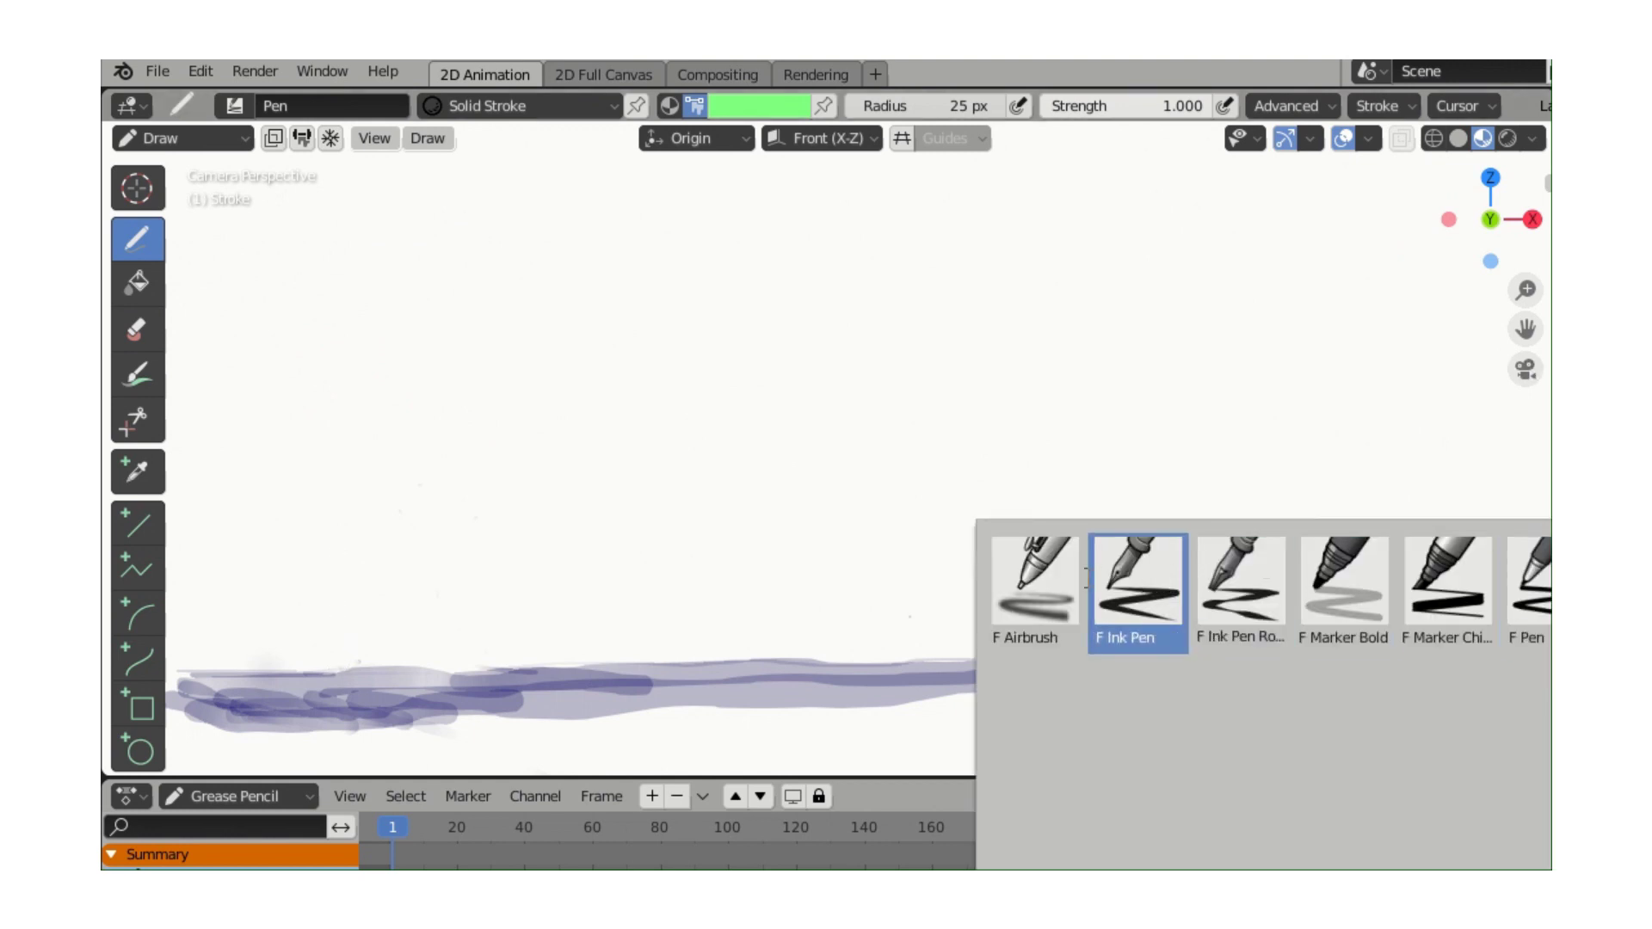
left_click(1045, 582)
left_click_drag(386, 664, 412, 628)
key("b")
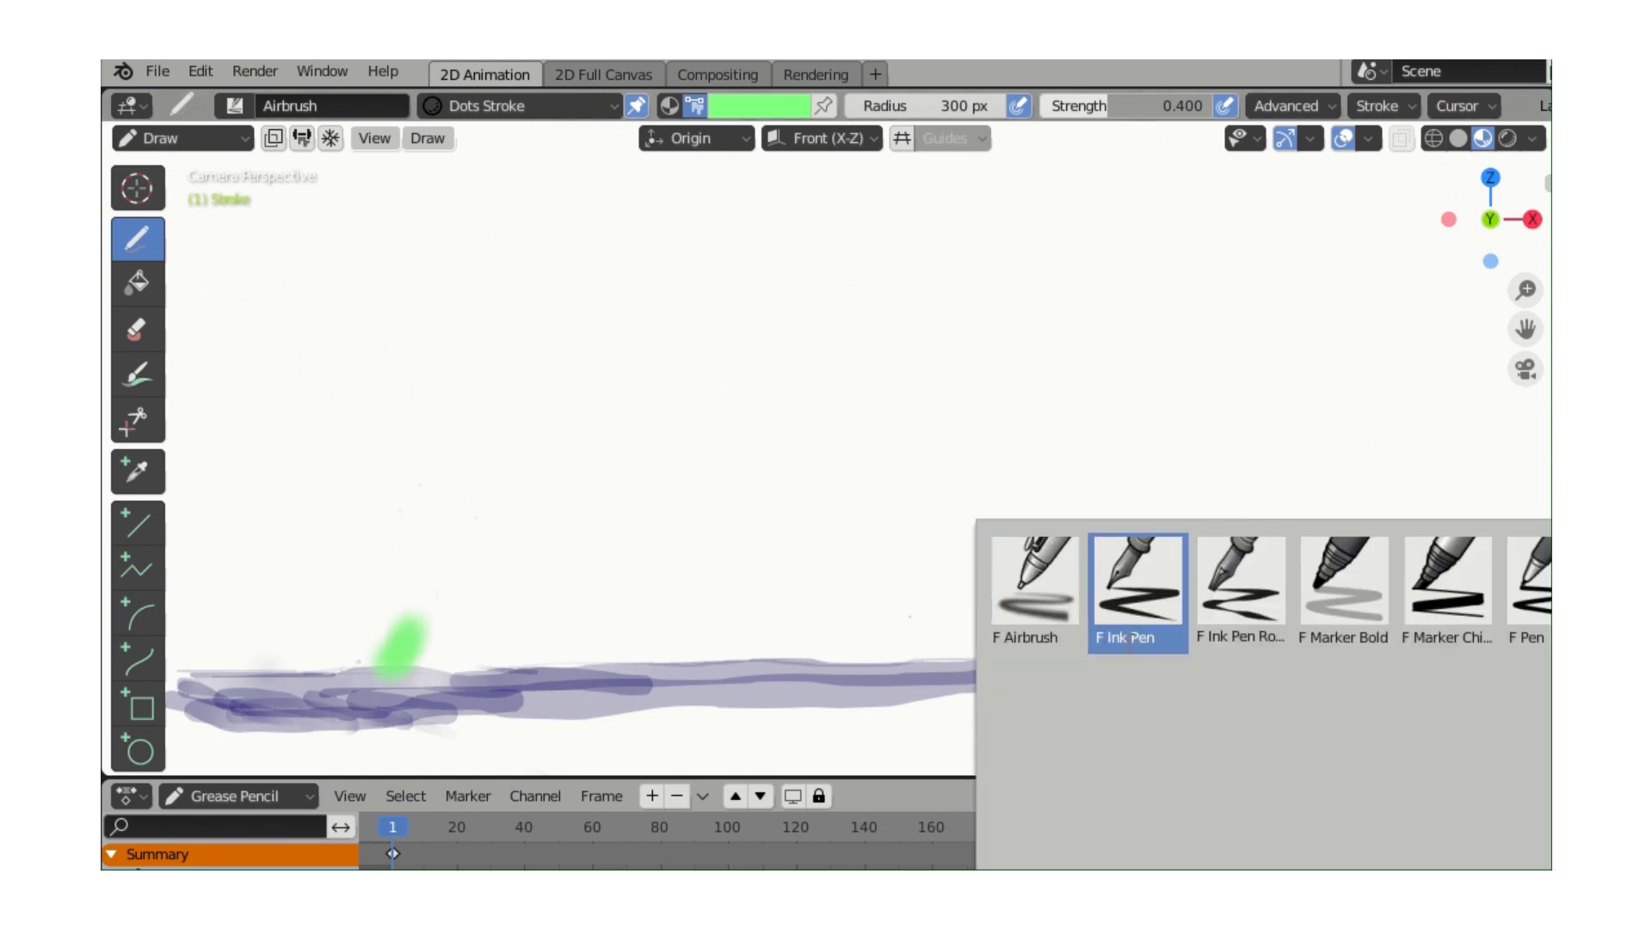
left_click(1536, 593)
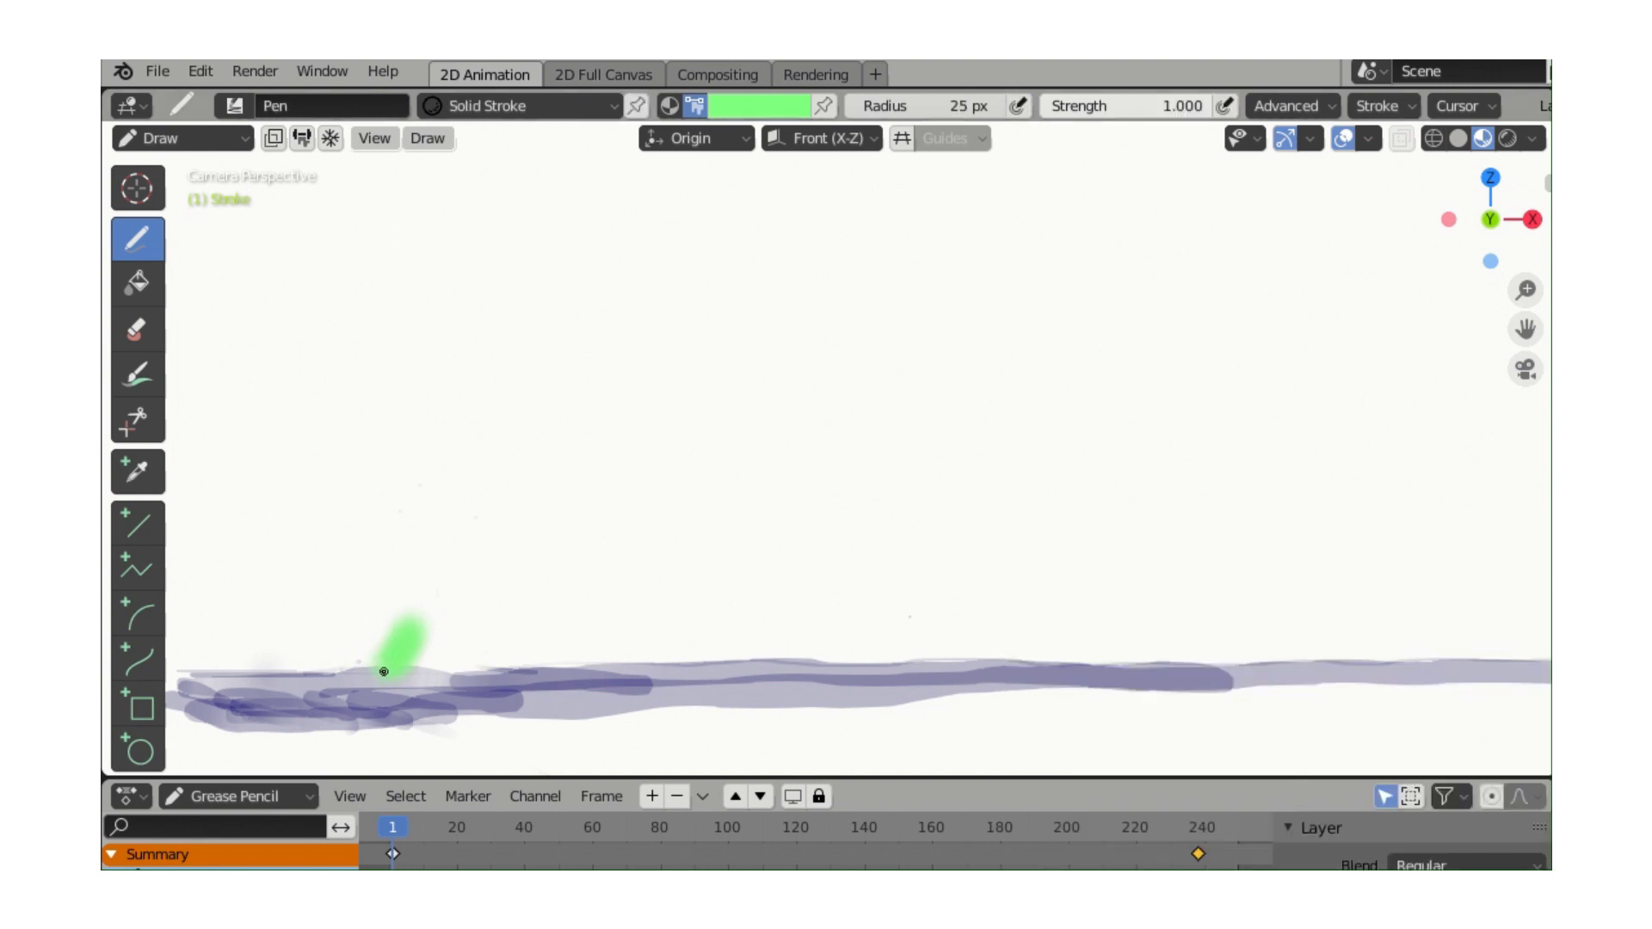
left_click(138, 283)
left_click(136, 329)
left_click_drag(387, 608, 398, 645)
right_click(1357, 587)
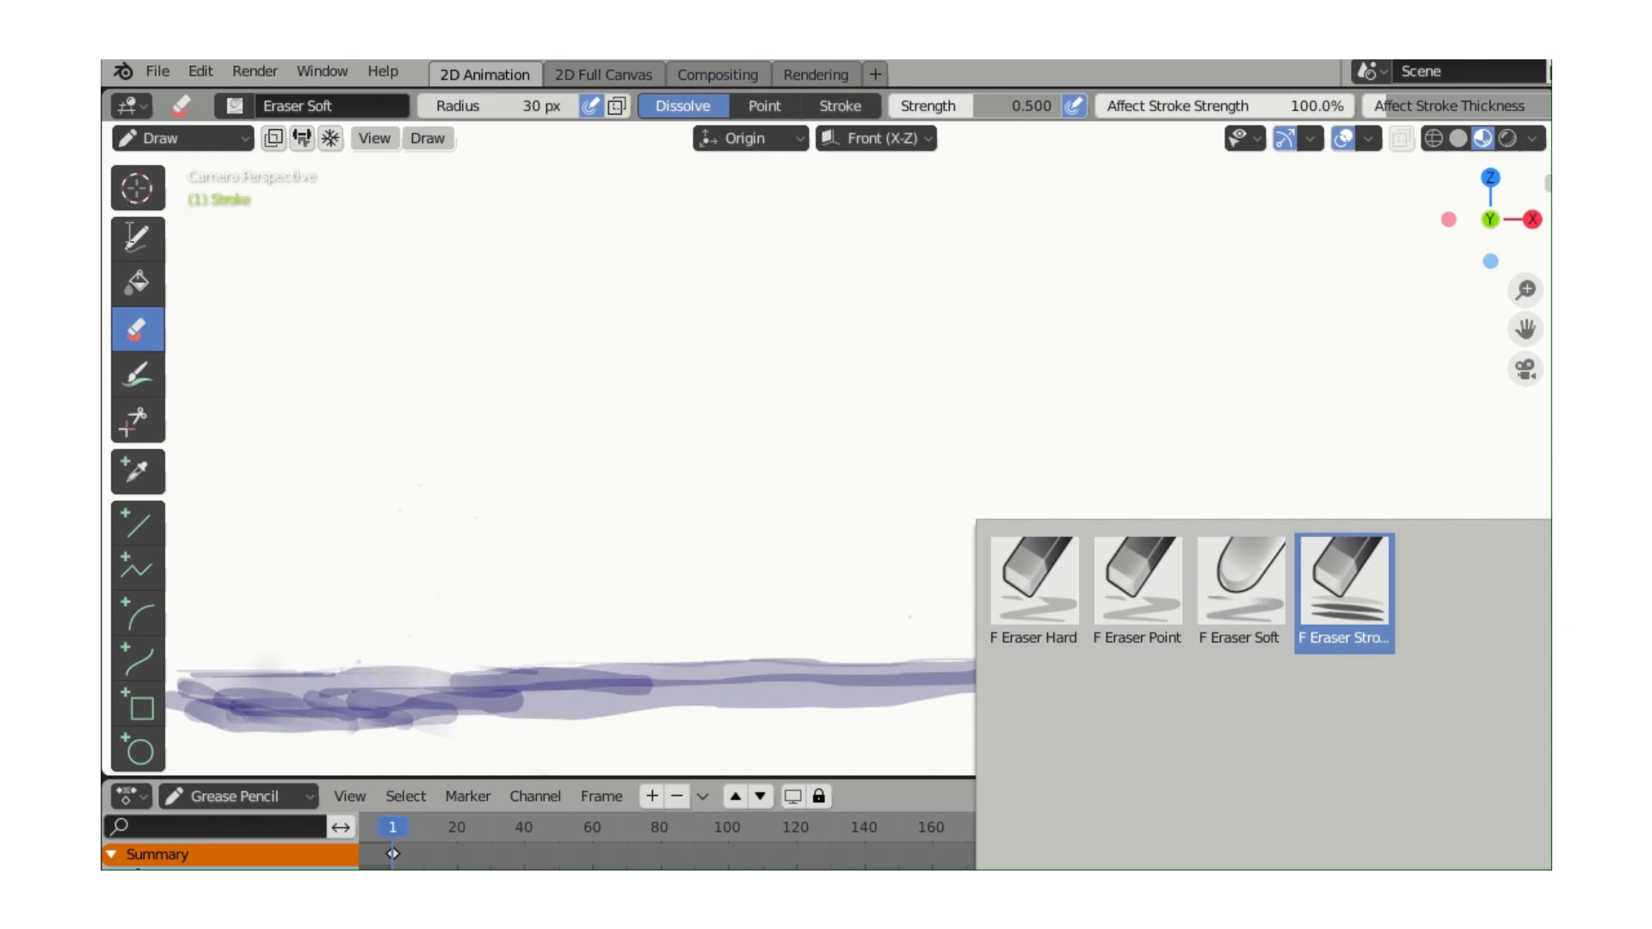
Step: Draw a black stick figure reaching its arms to the right on the ground's left end with the 25 px Pen brush
left_click(132, 244)
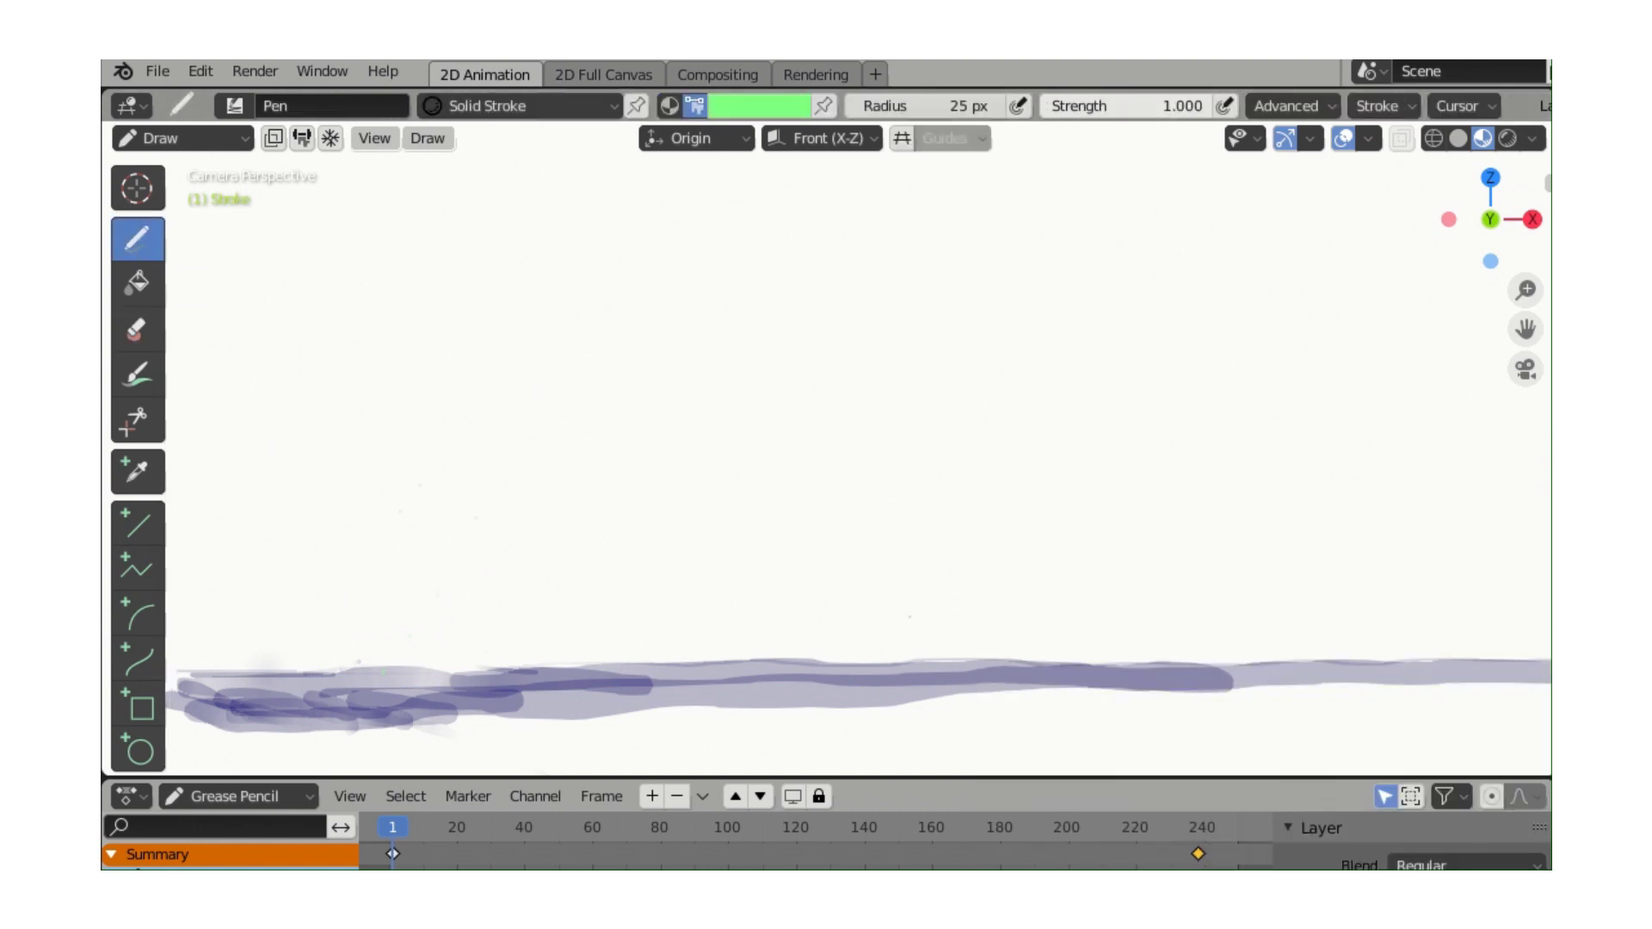
right_click(1514, 594)
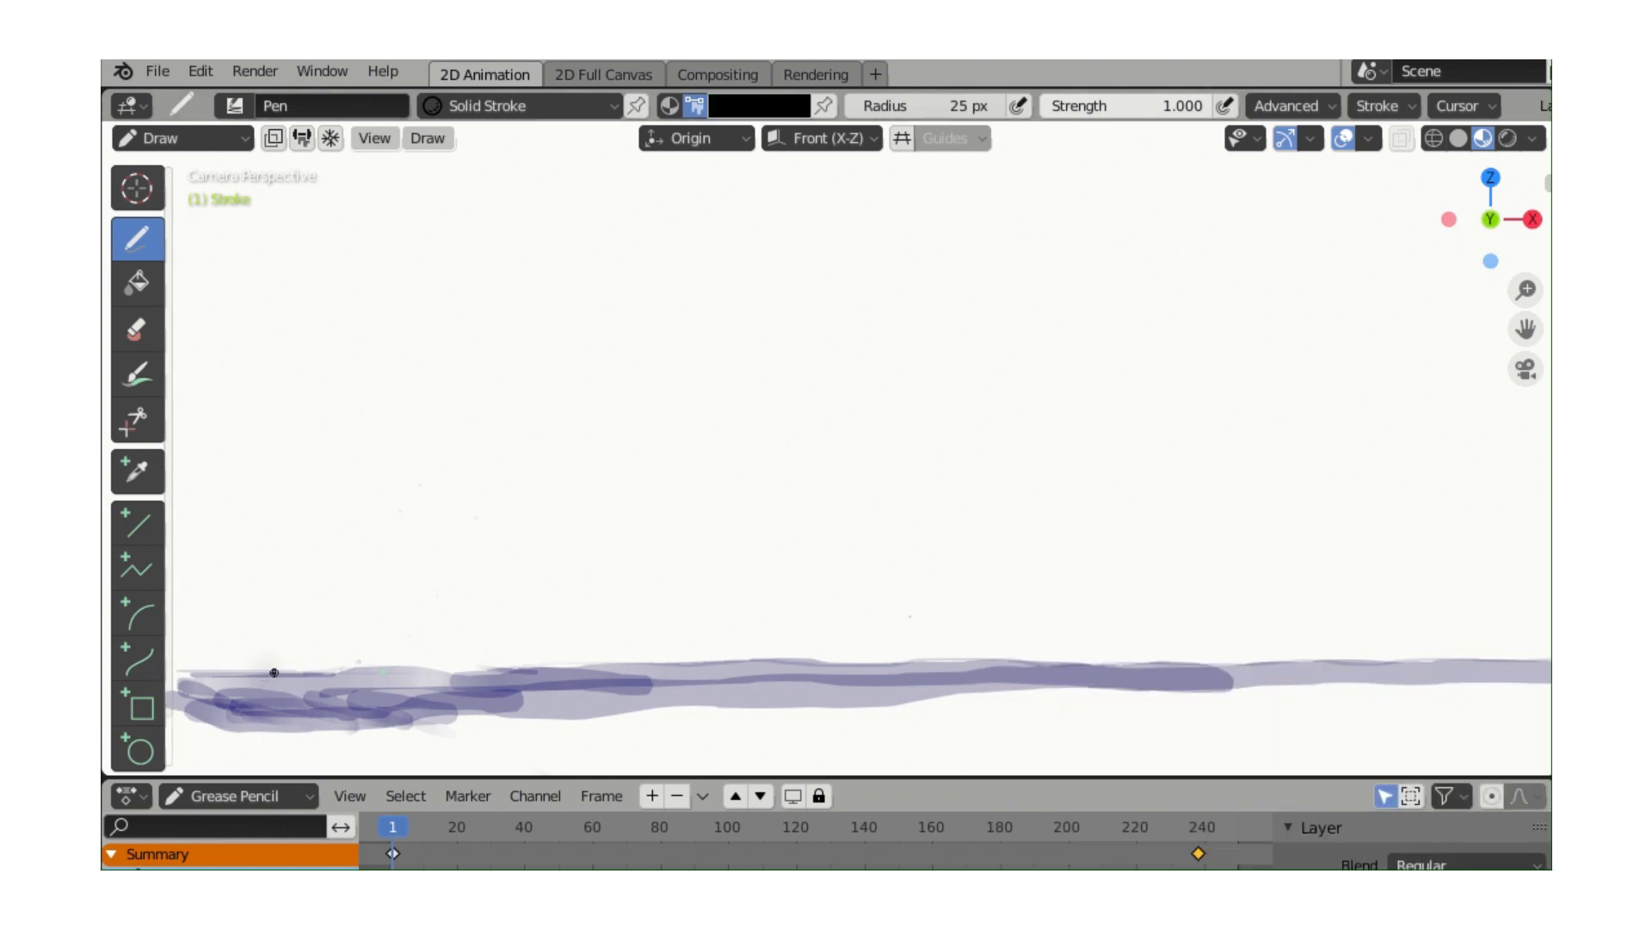
left_click_drag(275, 668, 306, 616)
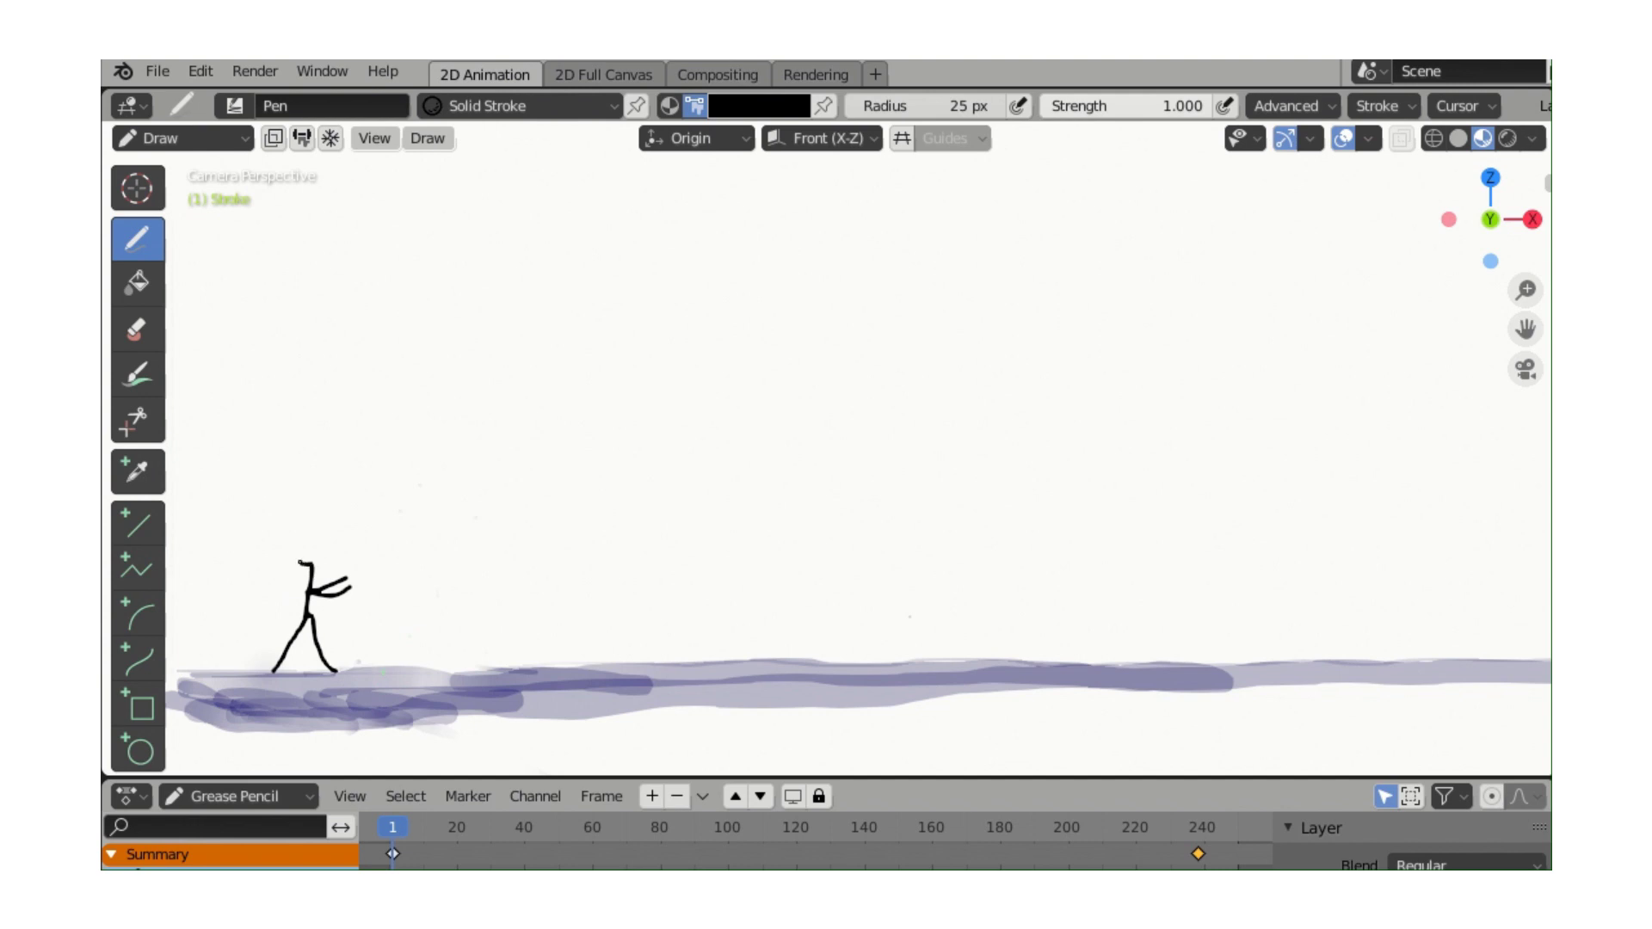
left_click_drag(323, 523, 323, 564)
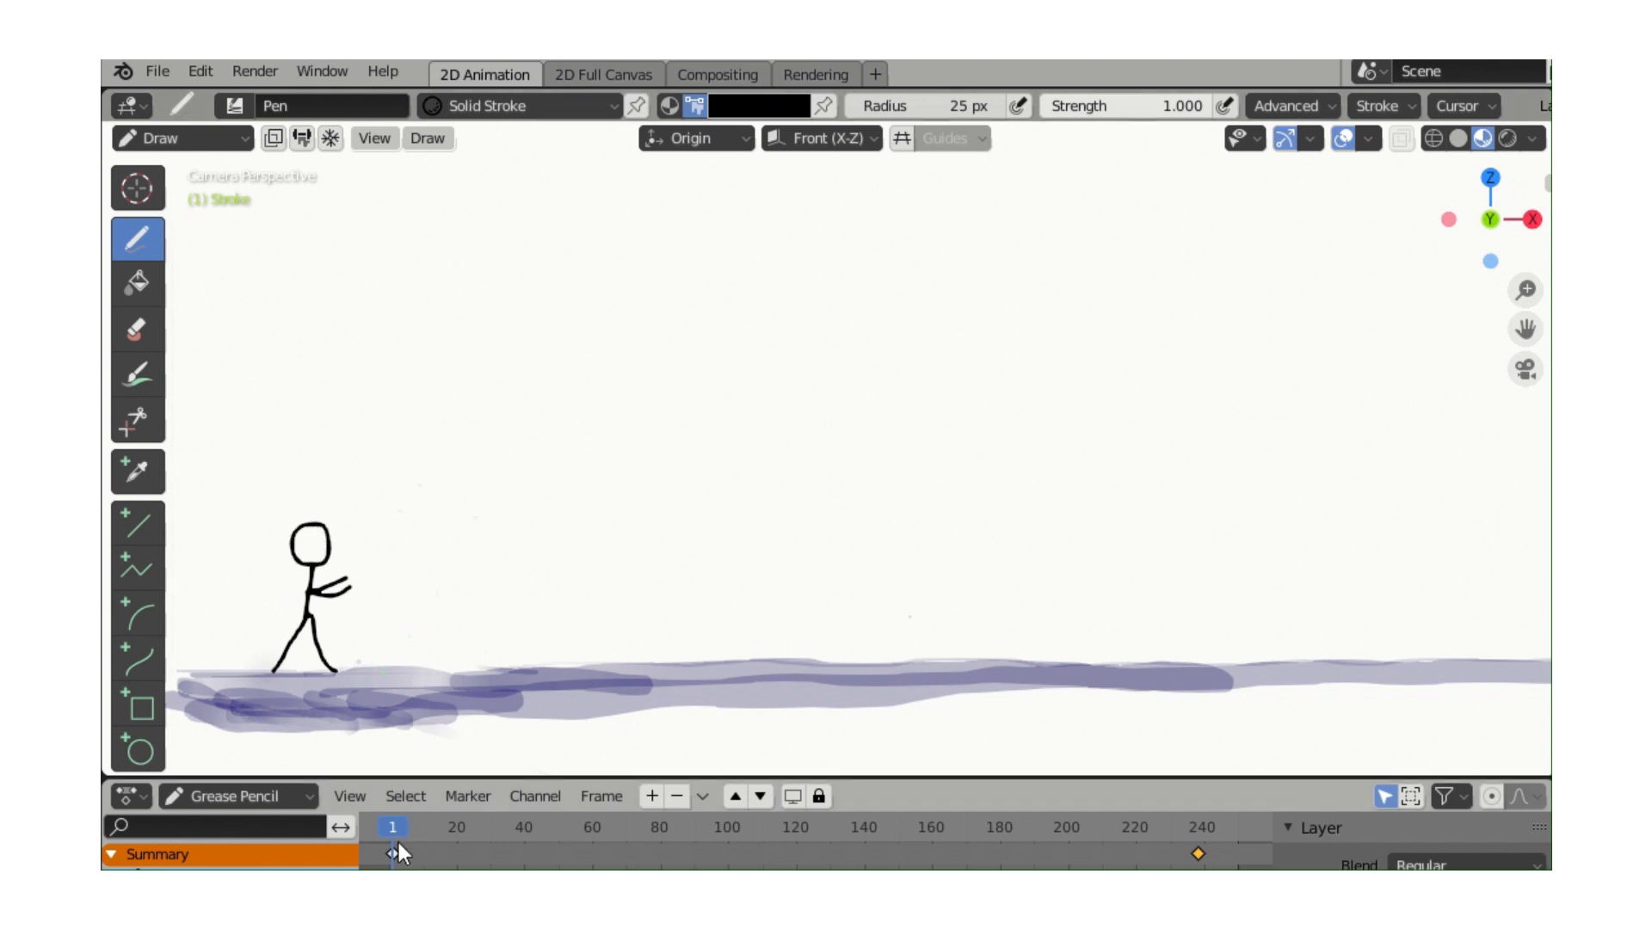
left_click_drag(391, 833, 404, 833)
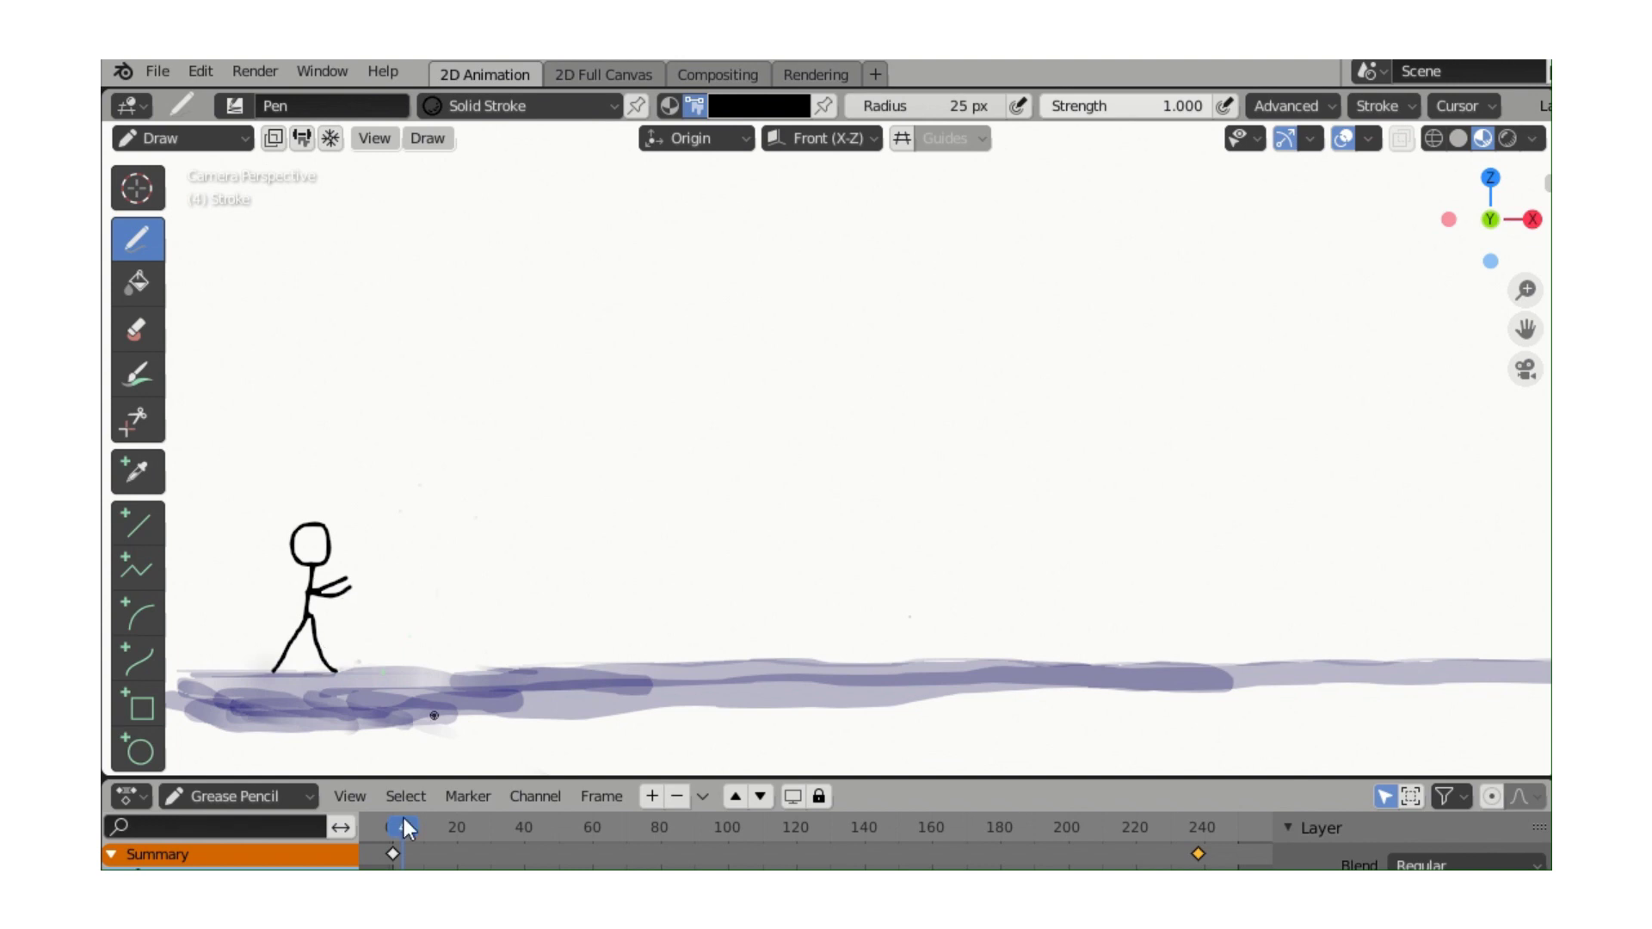
key("Left")
key("Left")
key("Left")
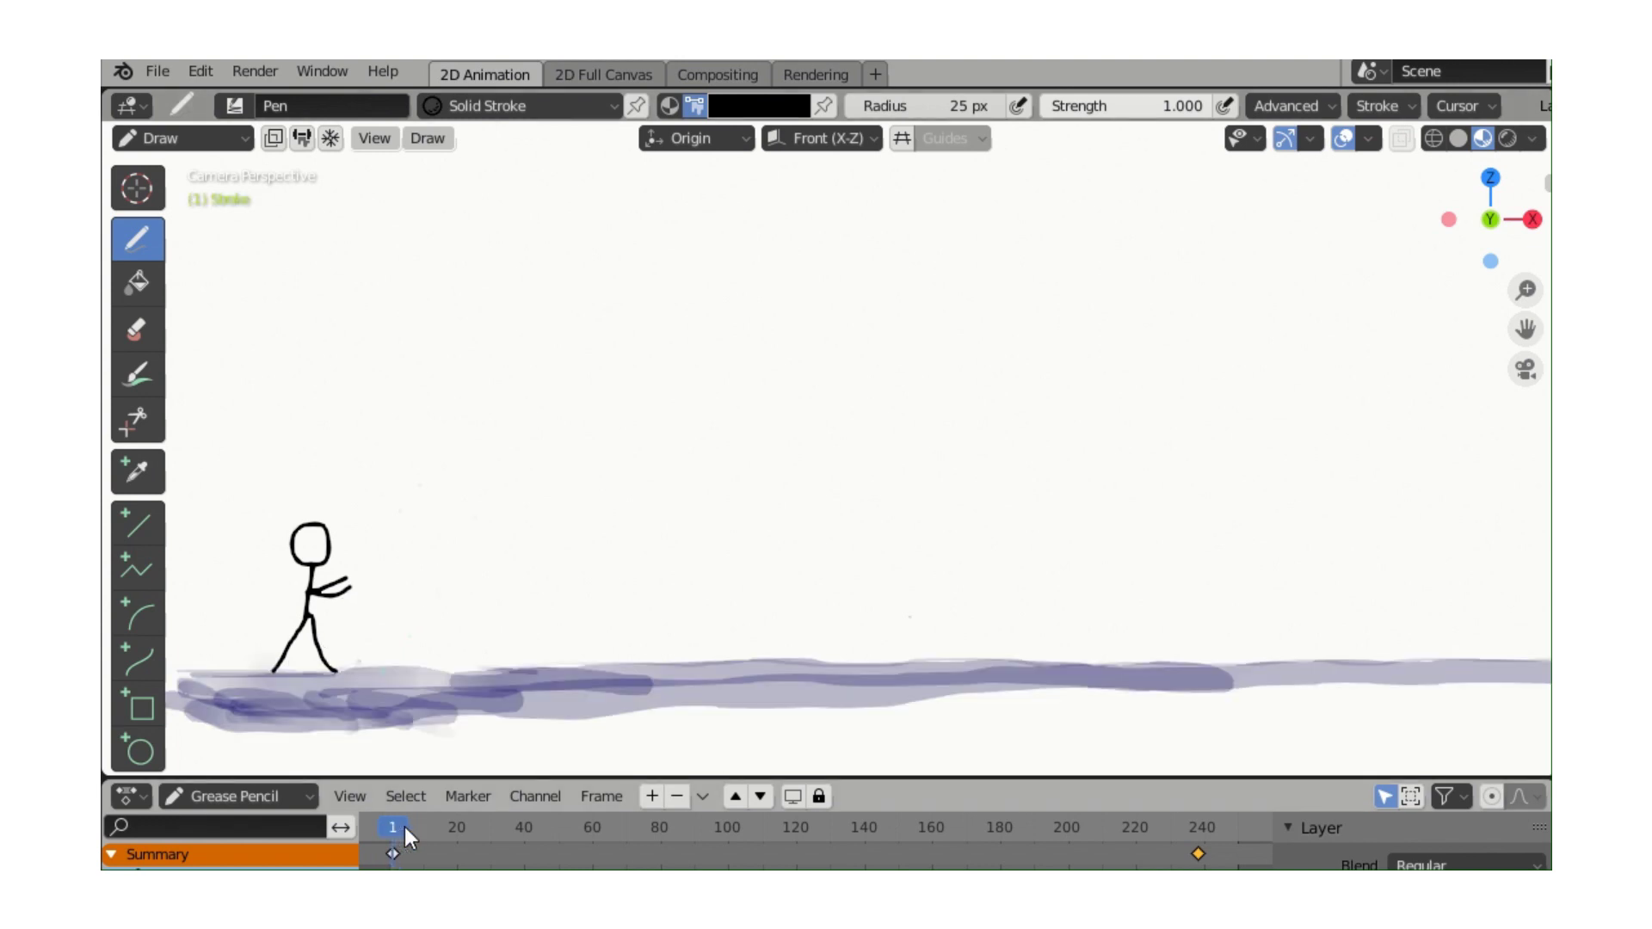
Step: Draw a second black stick figure on frame 1, just right of the first, with its arms reaching towards it
mouse_move(402, 557)
left_mouse_down()
mouse_move(427, 569)
mouse_move(404, 534)
mouse_move(435, 538)
mouse_move(420, 639)
left_mouse_up()
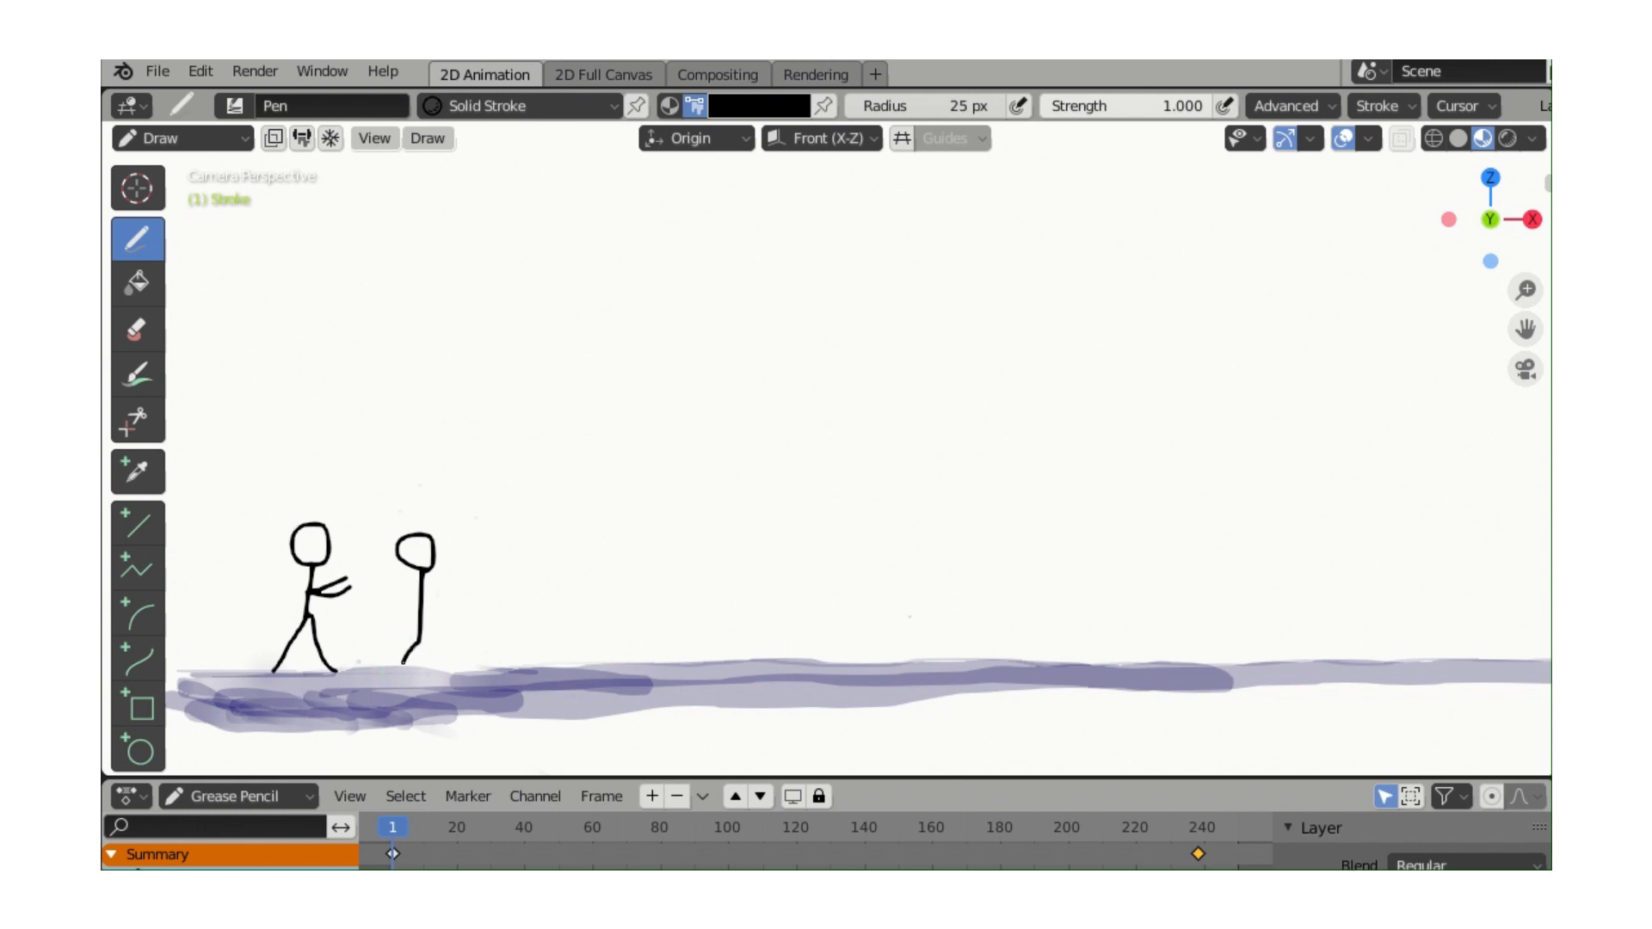
left_click_drag(419, 642, 440, 665)
left_click_drag(403, 588, 423, 593)
Step: On frame 2, redraw both stick figures with arms outstretched, placing the second figure slightly closer to the first
key("Right")
mouse_move(392, 570)
left_mouse_down()
mouse_move(380, 534)
mouse_move(412, 537)
mouse_move(385, 643)
left_mouse_up()
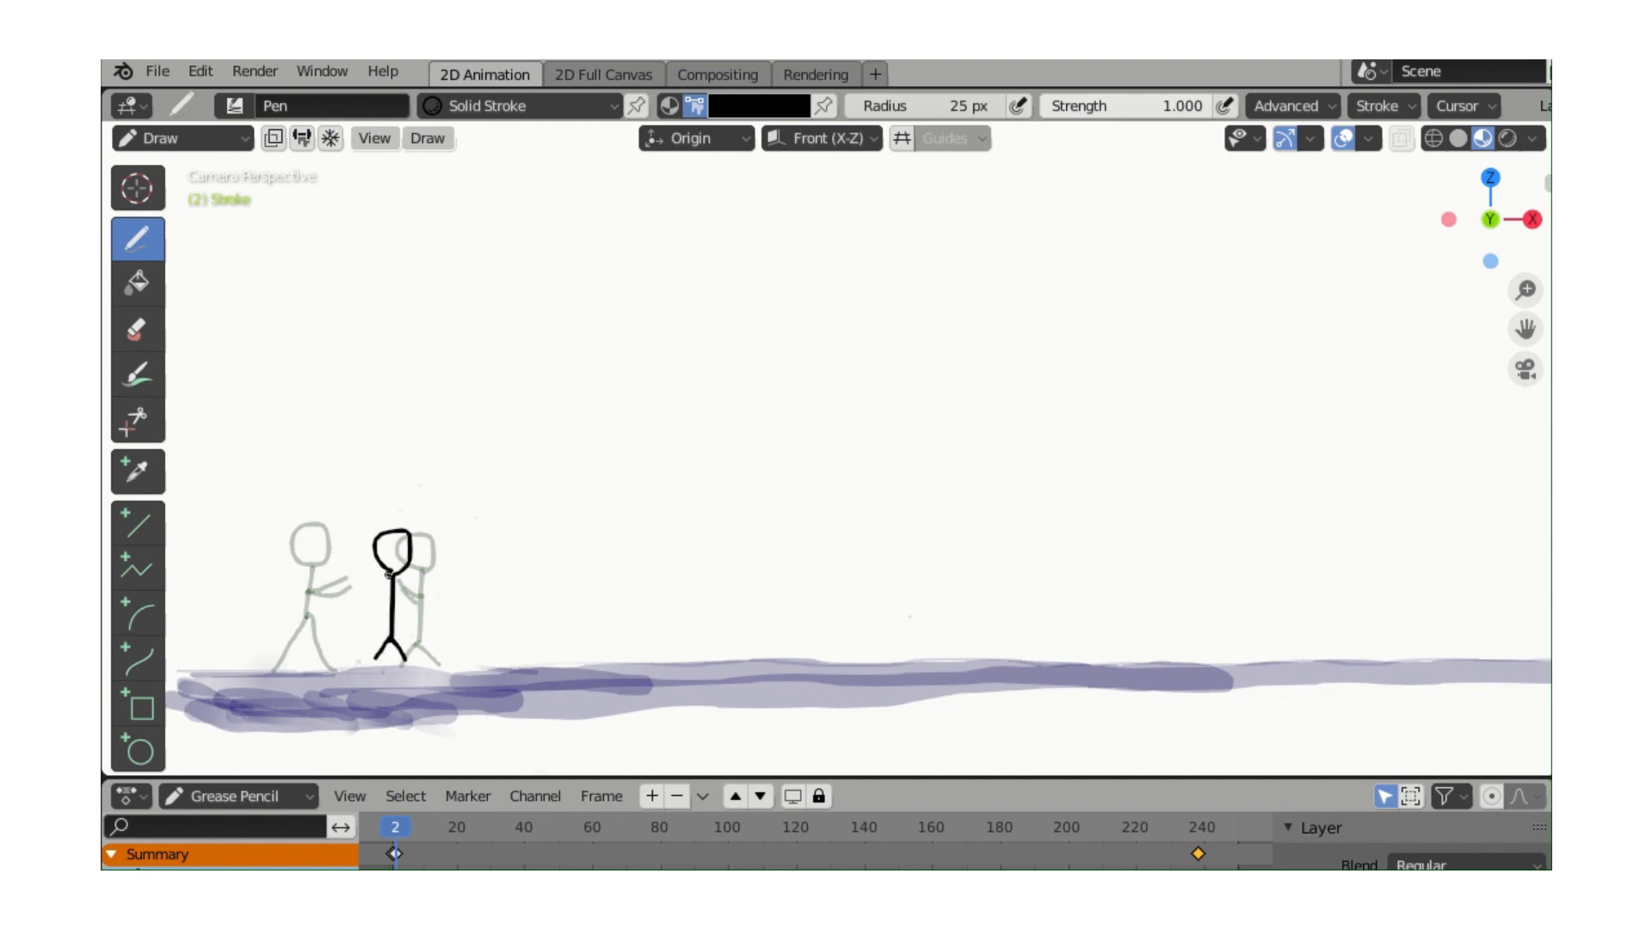
mouse_move(381, 583)
left_mouse_down()
mouse_move(285, 545)
mouse_move(298, 518)
mouse_move(327, 530)
mouse_move(326, 560)
mouse_move(280, 674)
left_mouse_up()
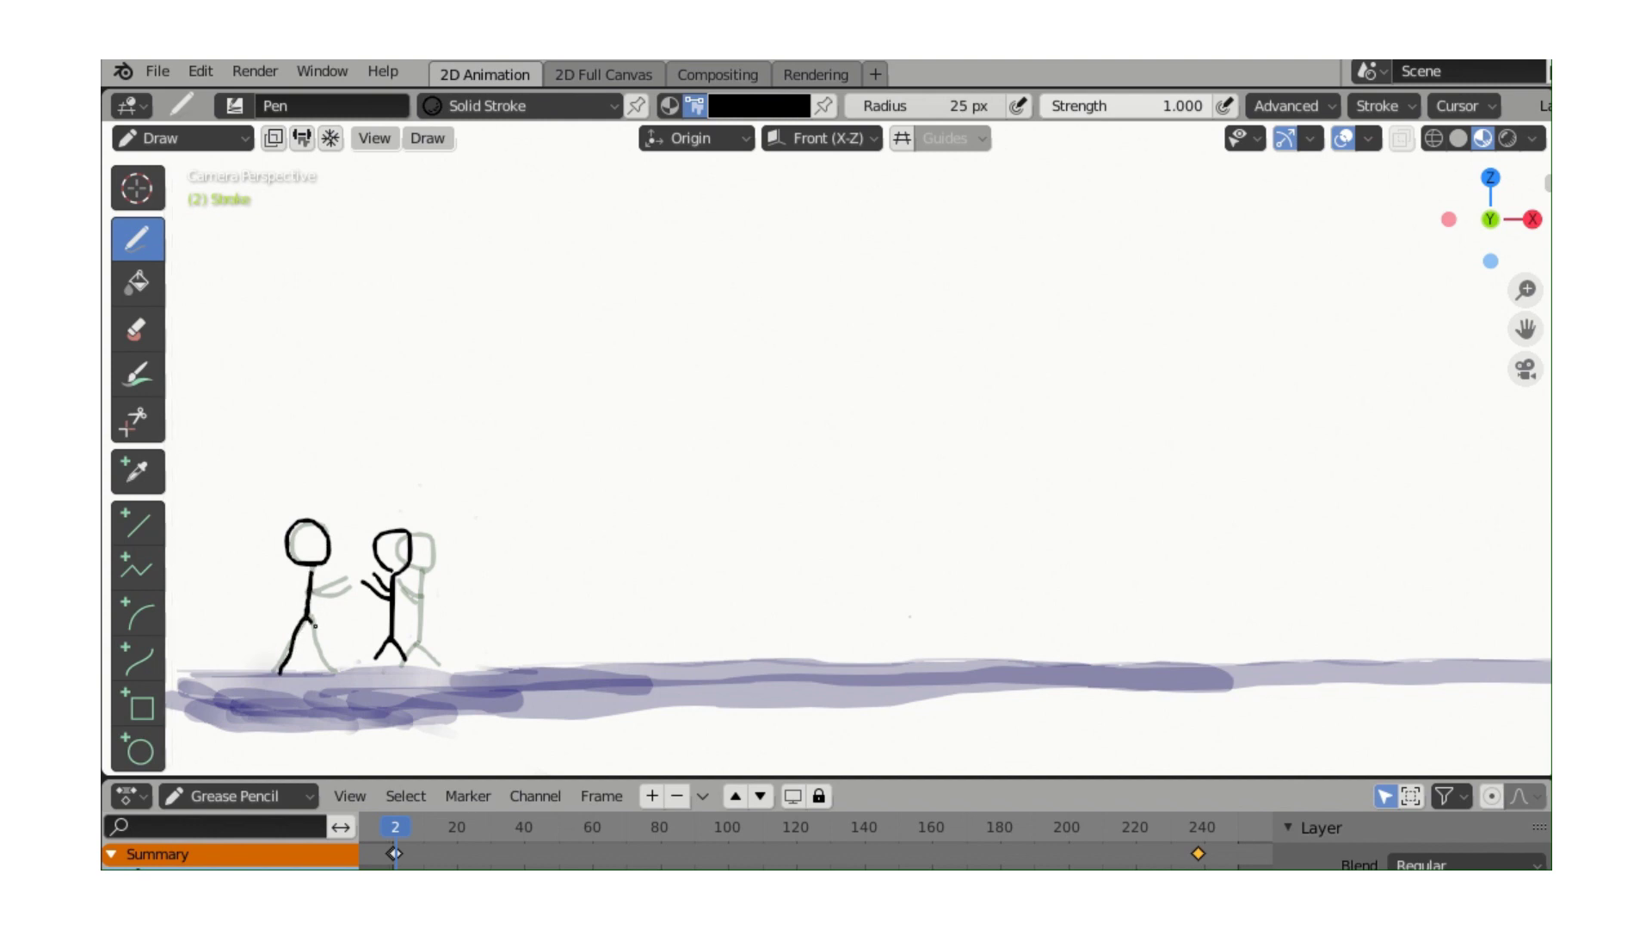
left_click_drag(309, 621, 327, 668)
left_click_drag(311, 594, 345, 582)
Step: On frame 3, draw the second stick figure still closer to the first, with its arms reaching towards it
key("Right")
mouse_move(351, 559)
left_mouse_down()
mouse_move(367, 568)
mouse_move(365, 527)
mouse_move(387, 540)
mouse_move(348, 665)
mouse_move(382, 668)
left_mouse_up()
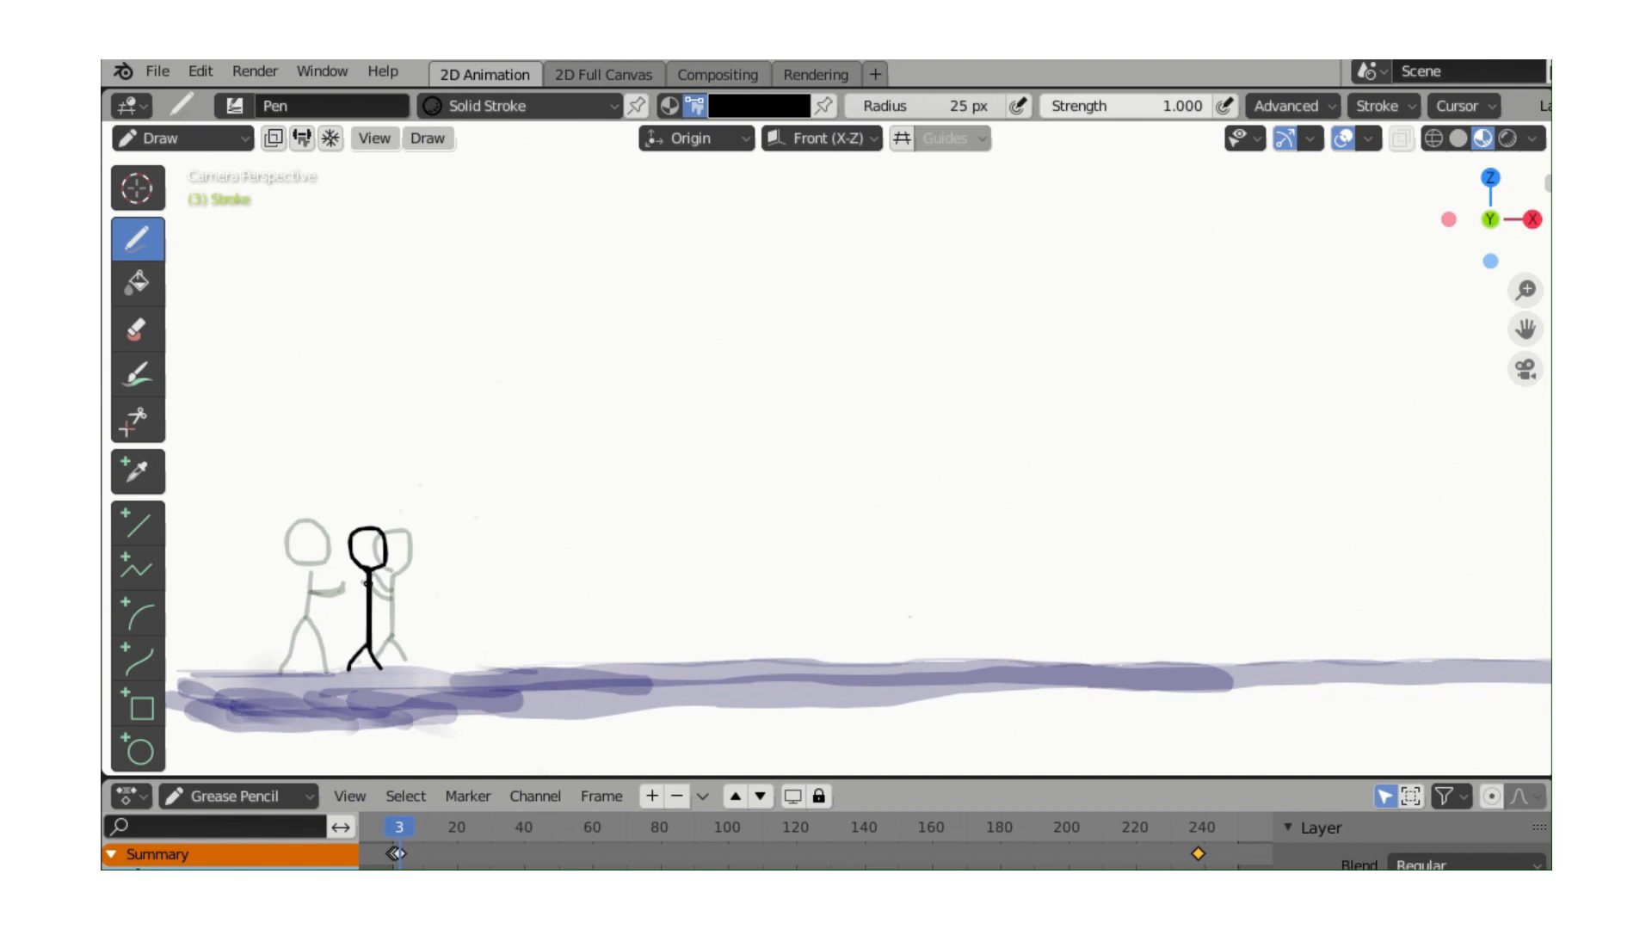
left_click_drag(352, 590, 331, 576)
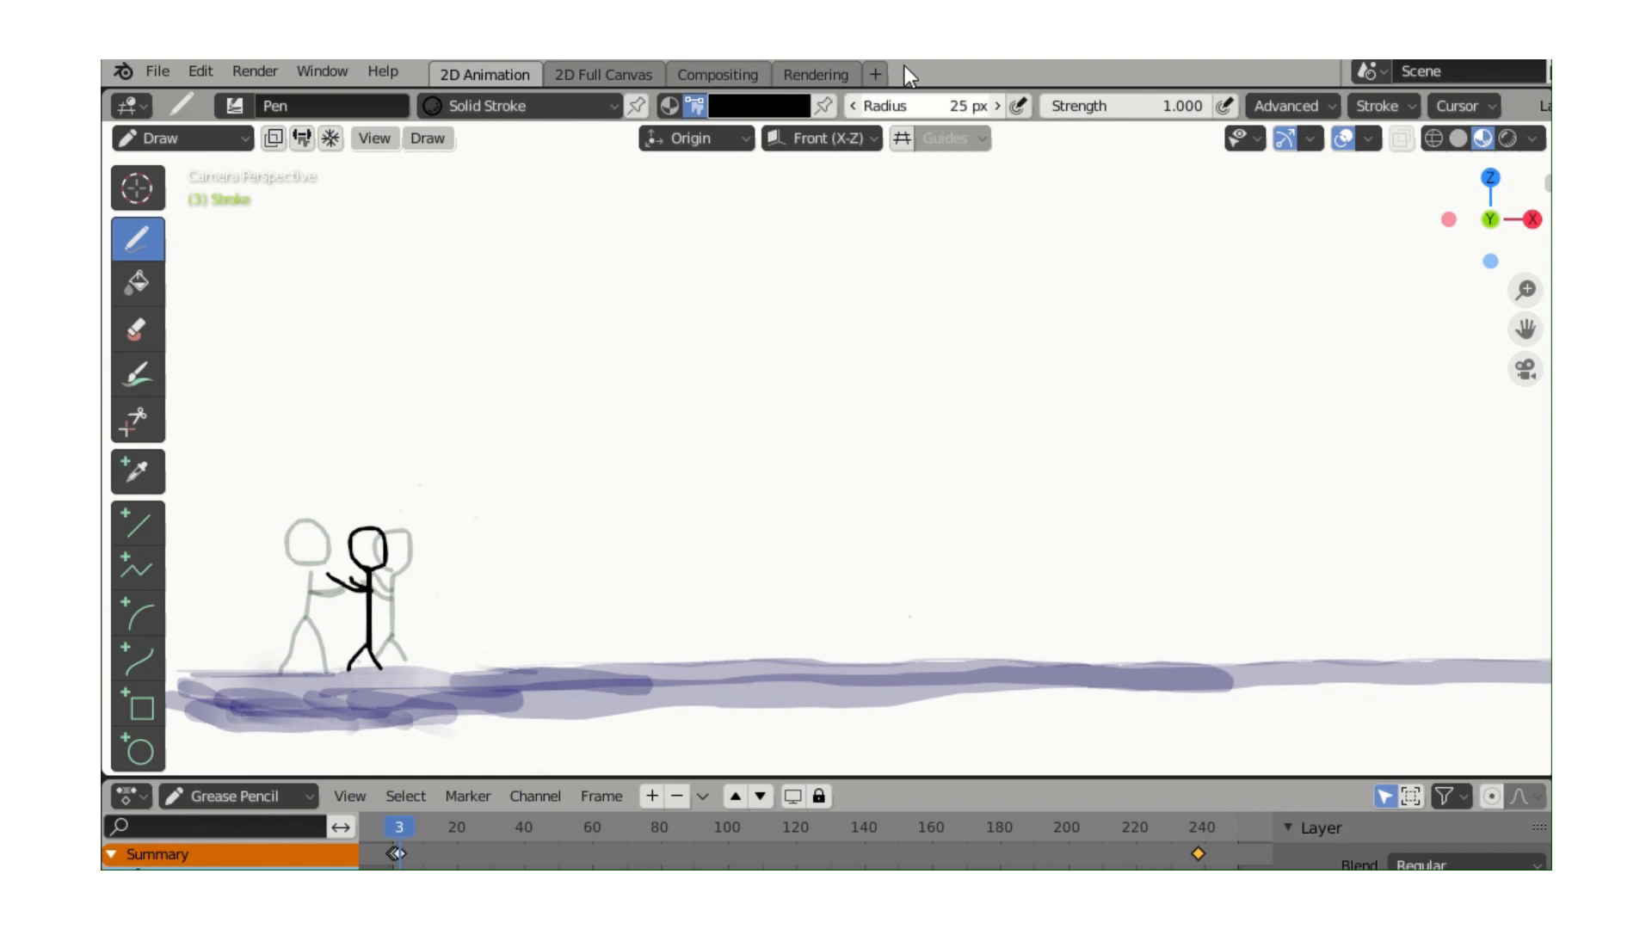
Step: Play the animation and move the selected keyframe near frame 205 to about frame 36
key("space")
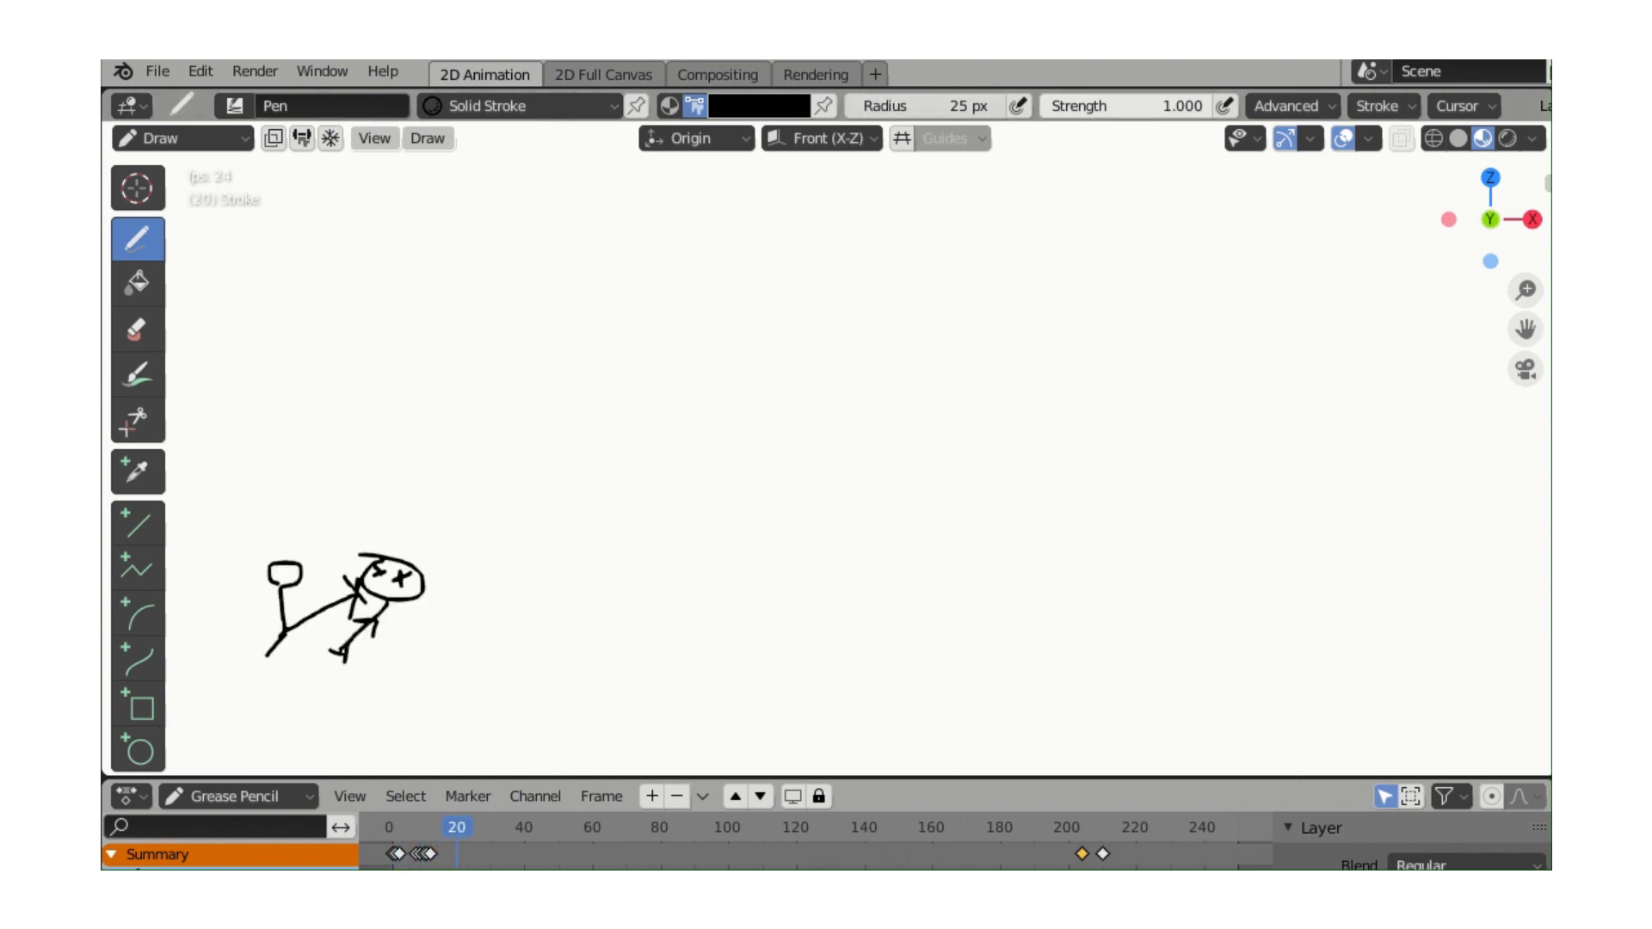
key("space")
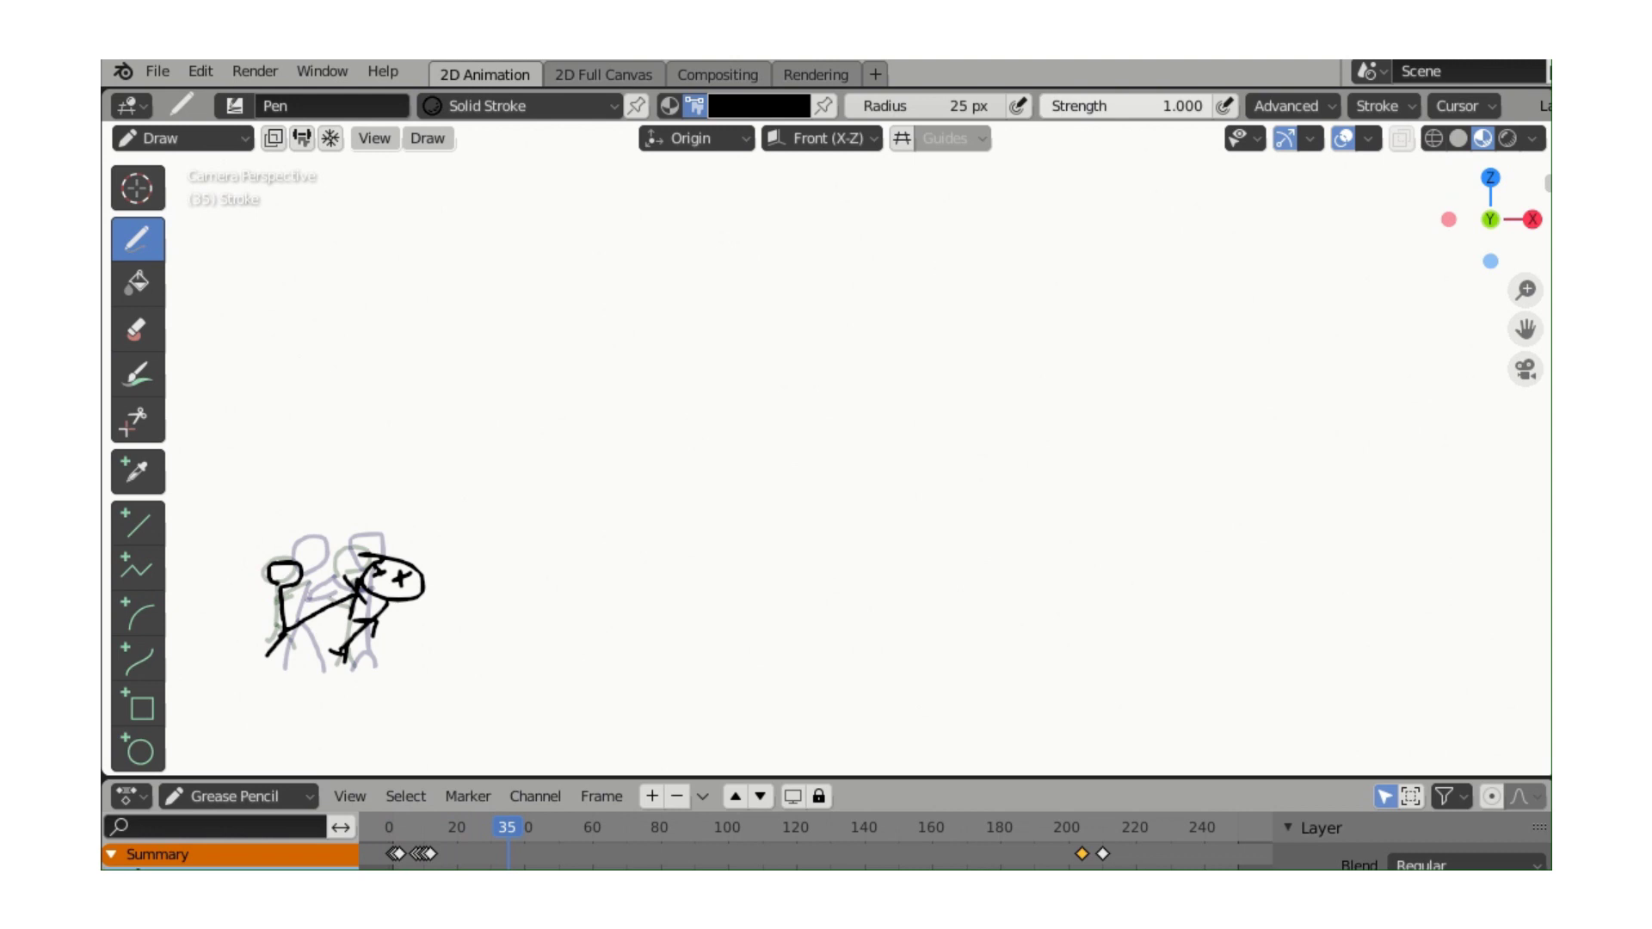
key("shift+ctrl+space")
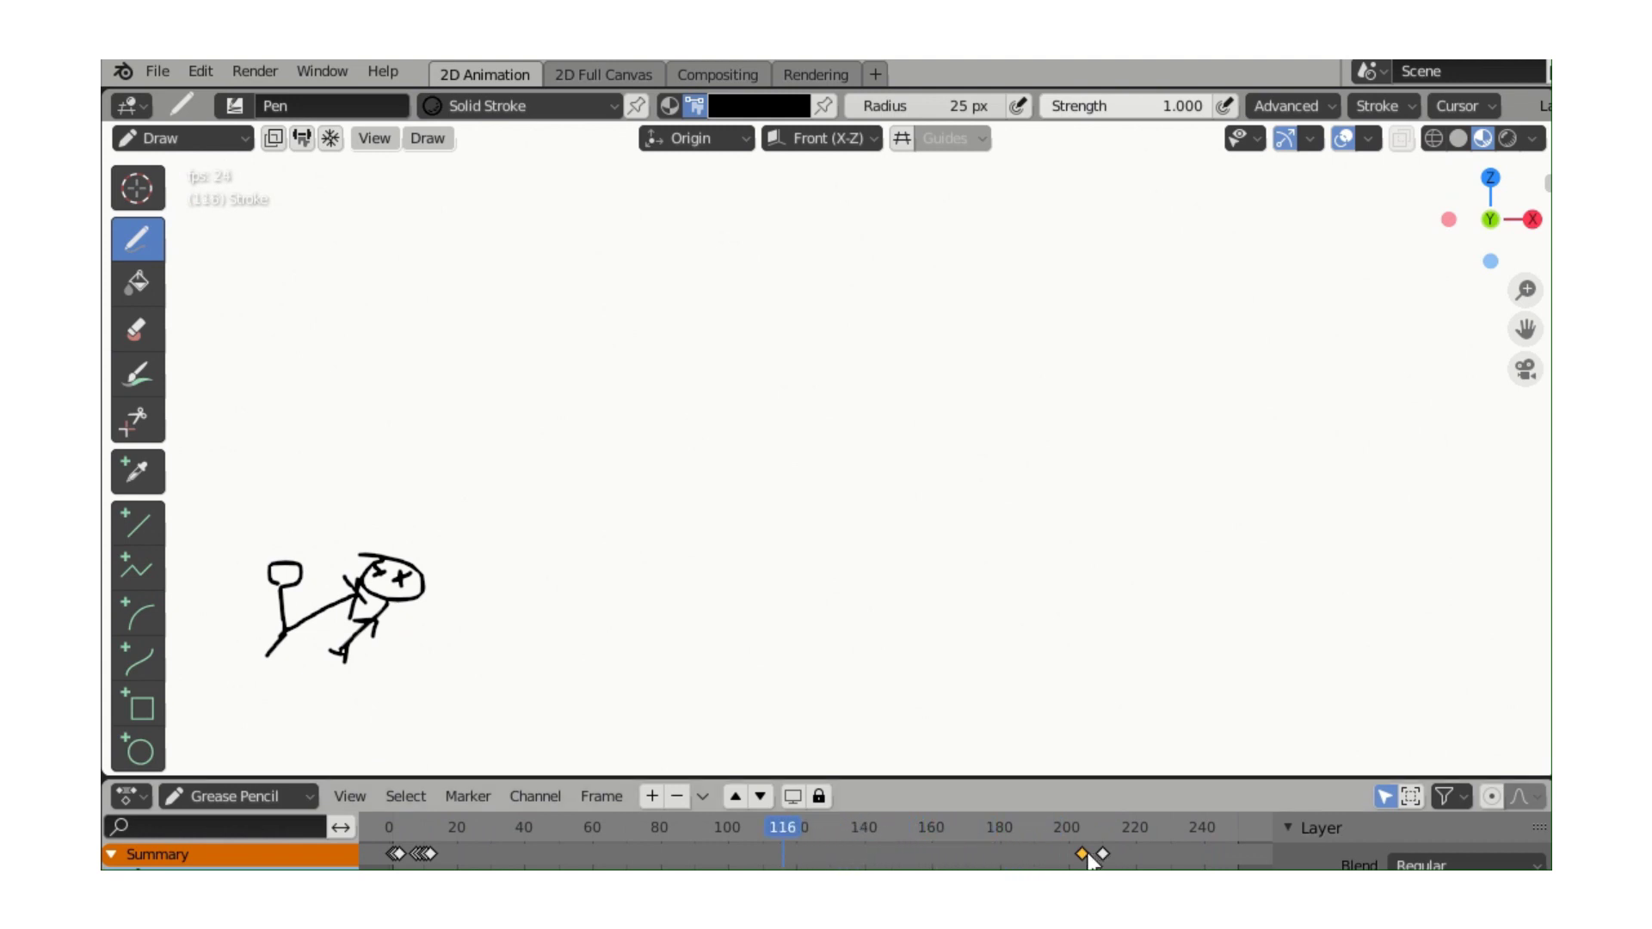
left_click_drag(1084, 853, 511, 853)
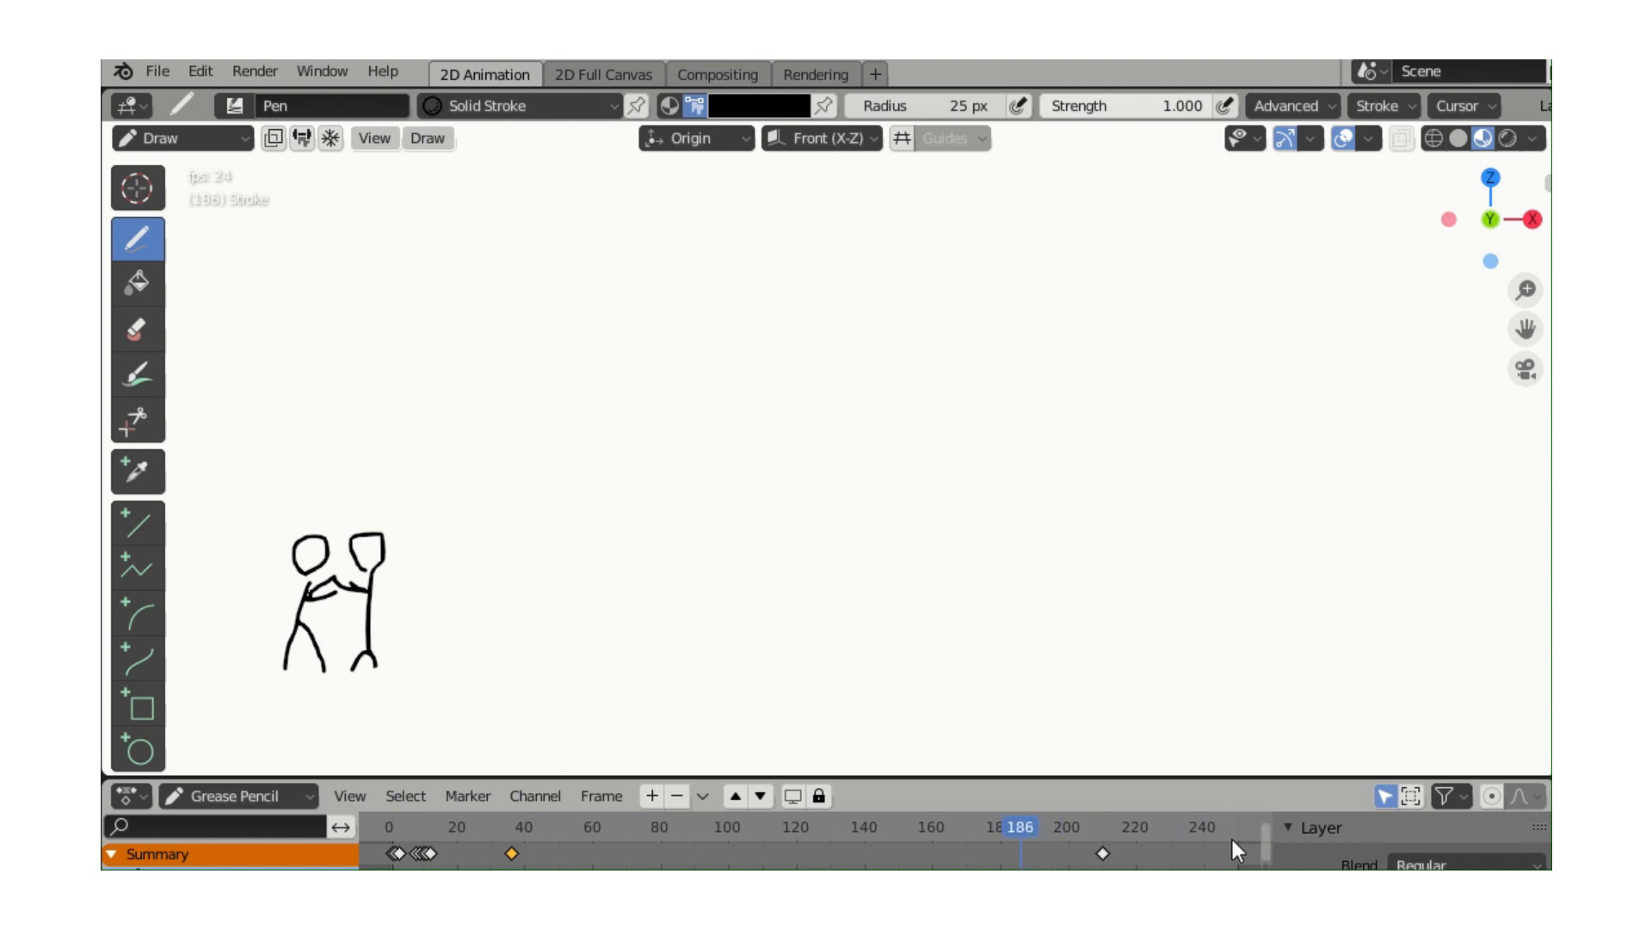
Step: Narrow the timeline area beside the layer properties and replay the animation from its start
left_click_drag(1275, 843, 509, 771)
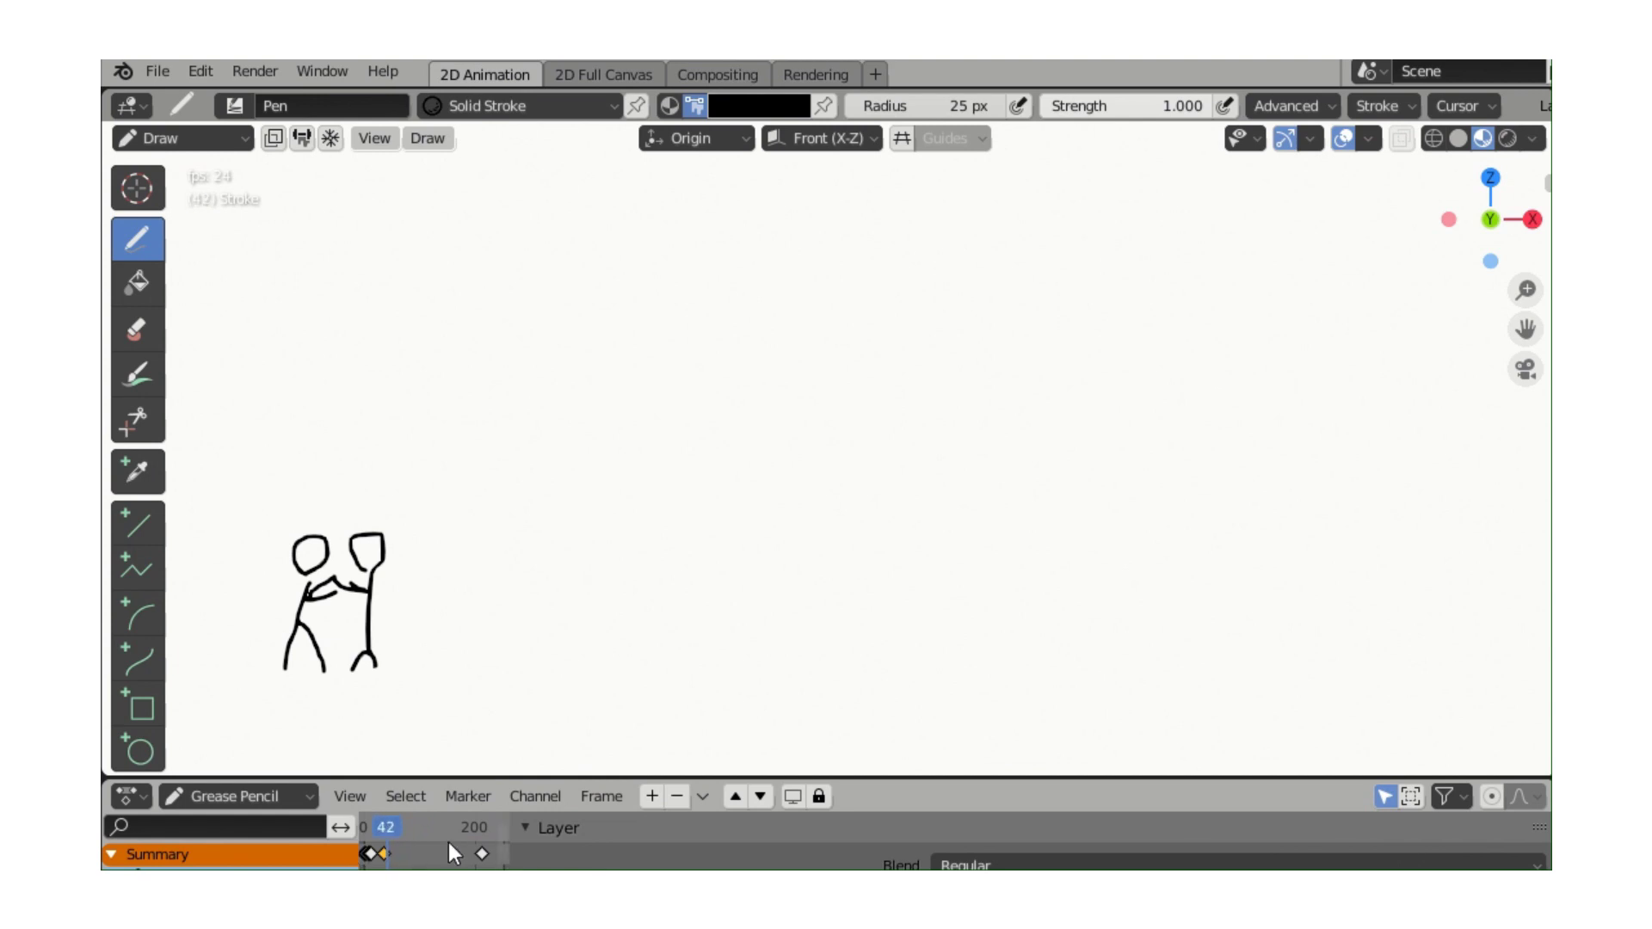
key("space")
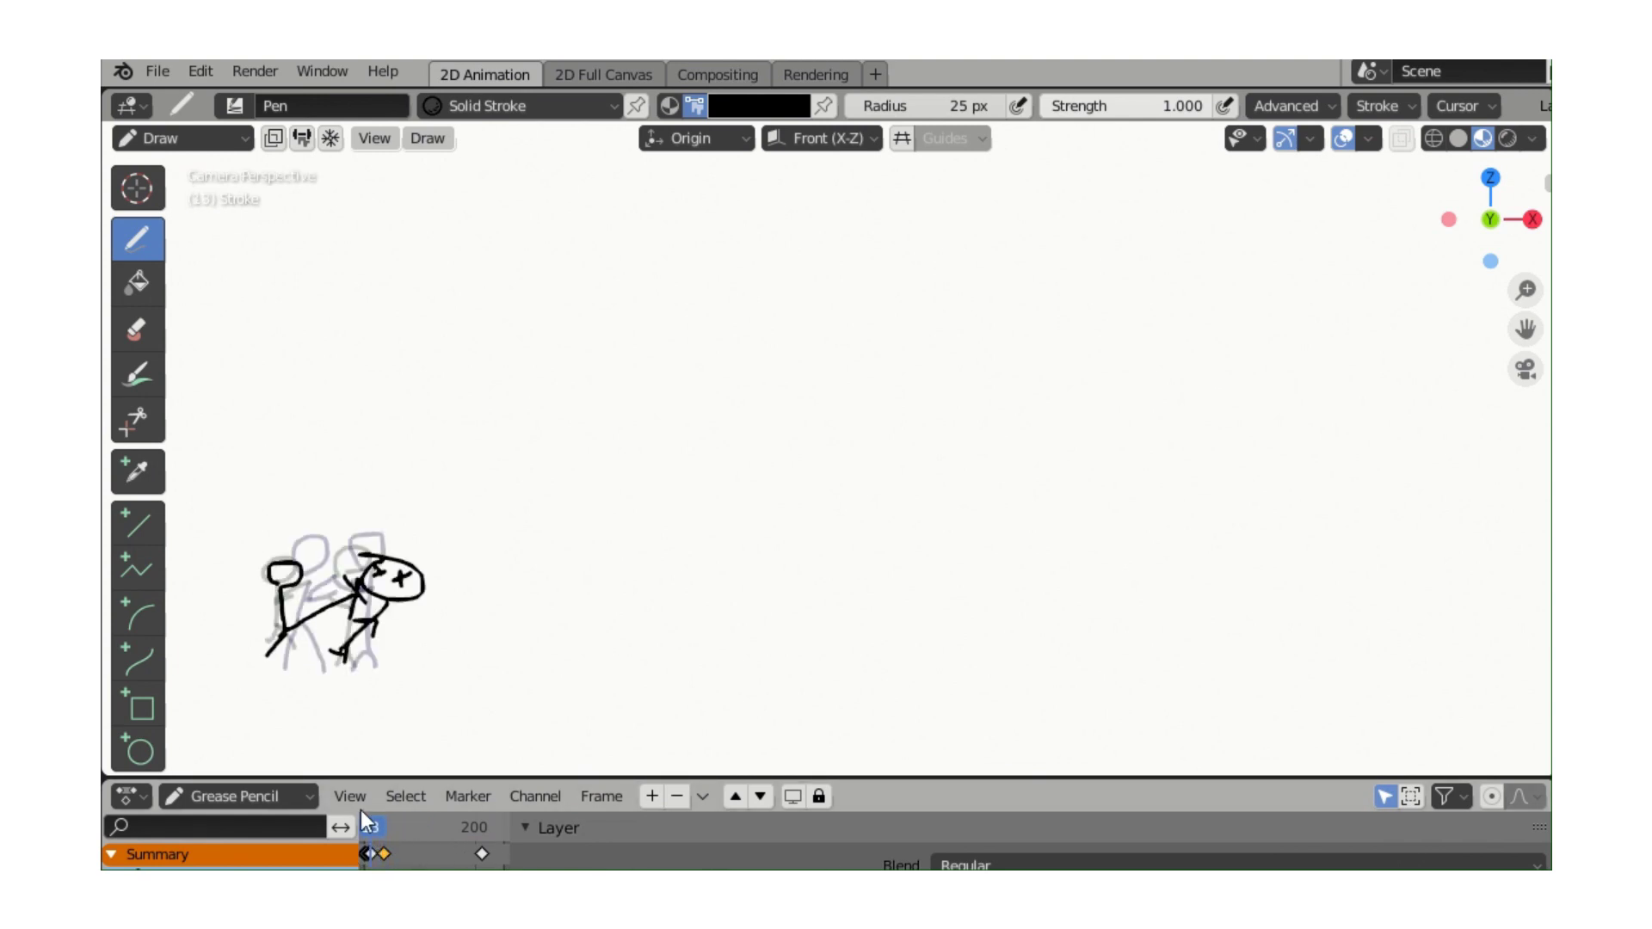
left_click(372, 828)
key("shift+Left")
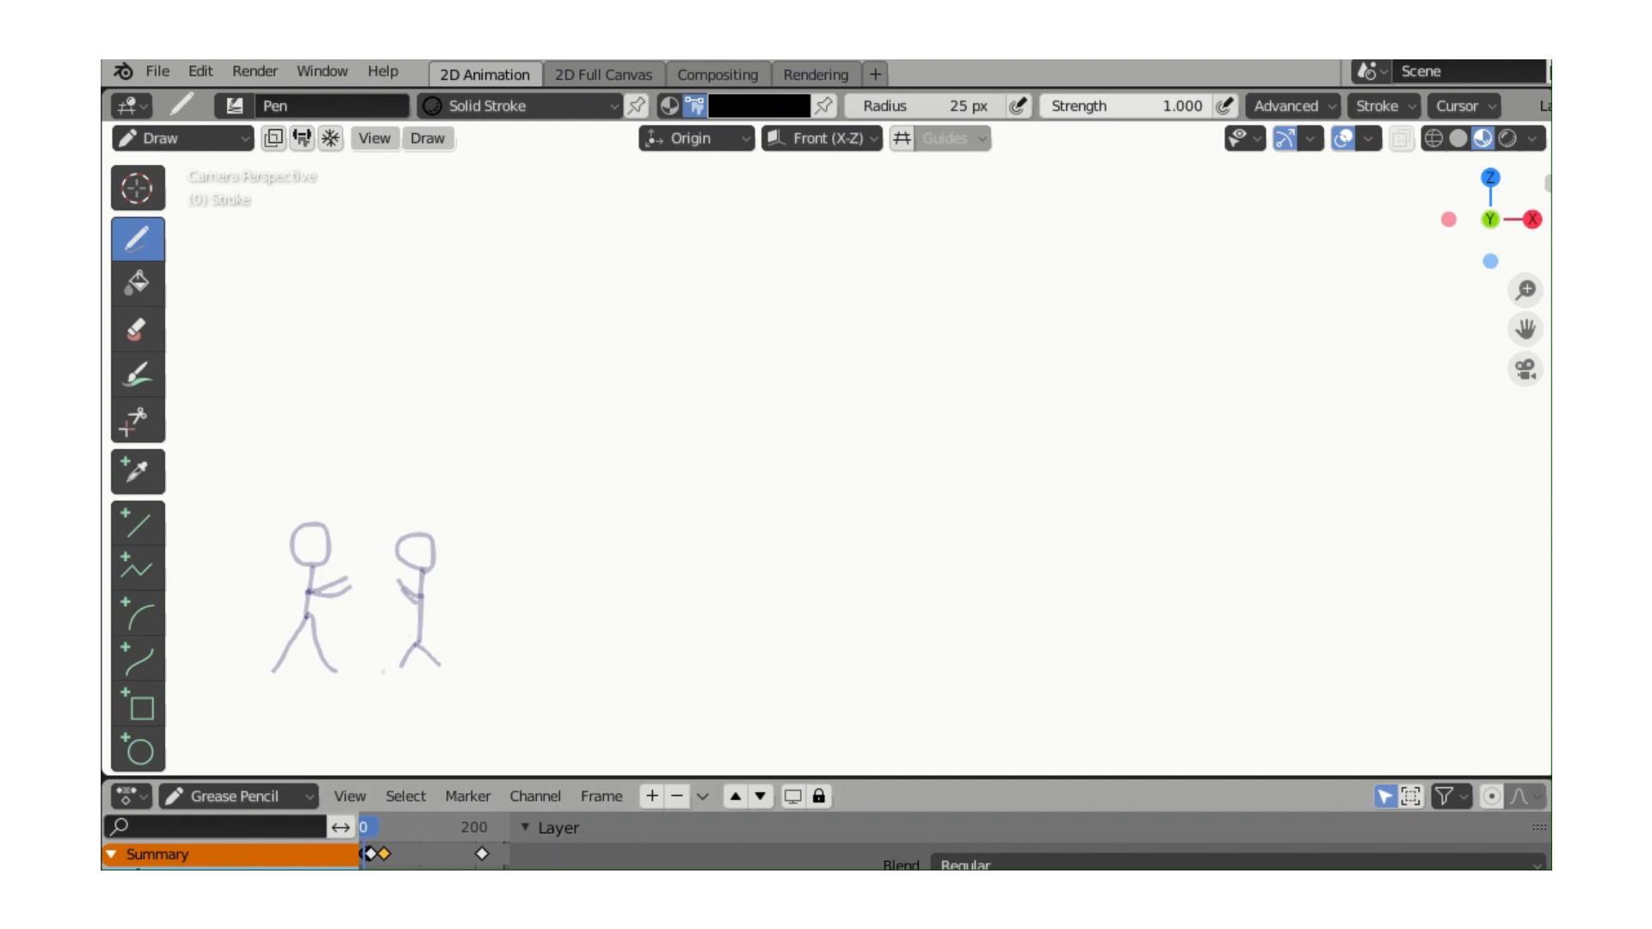
left_click(703, 796)
key("space")
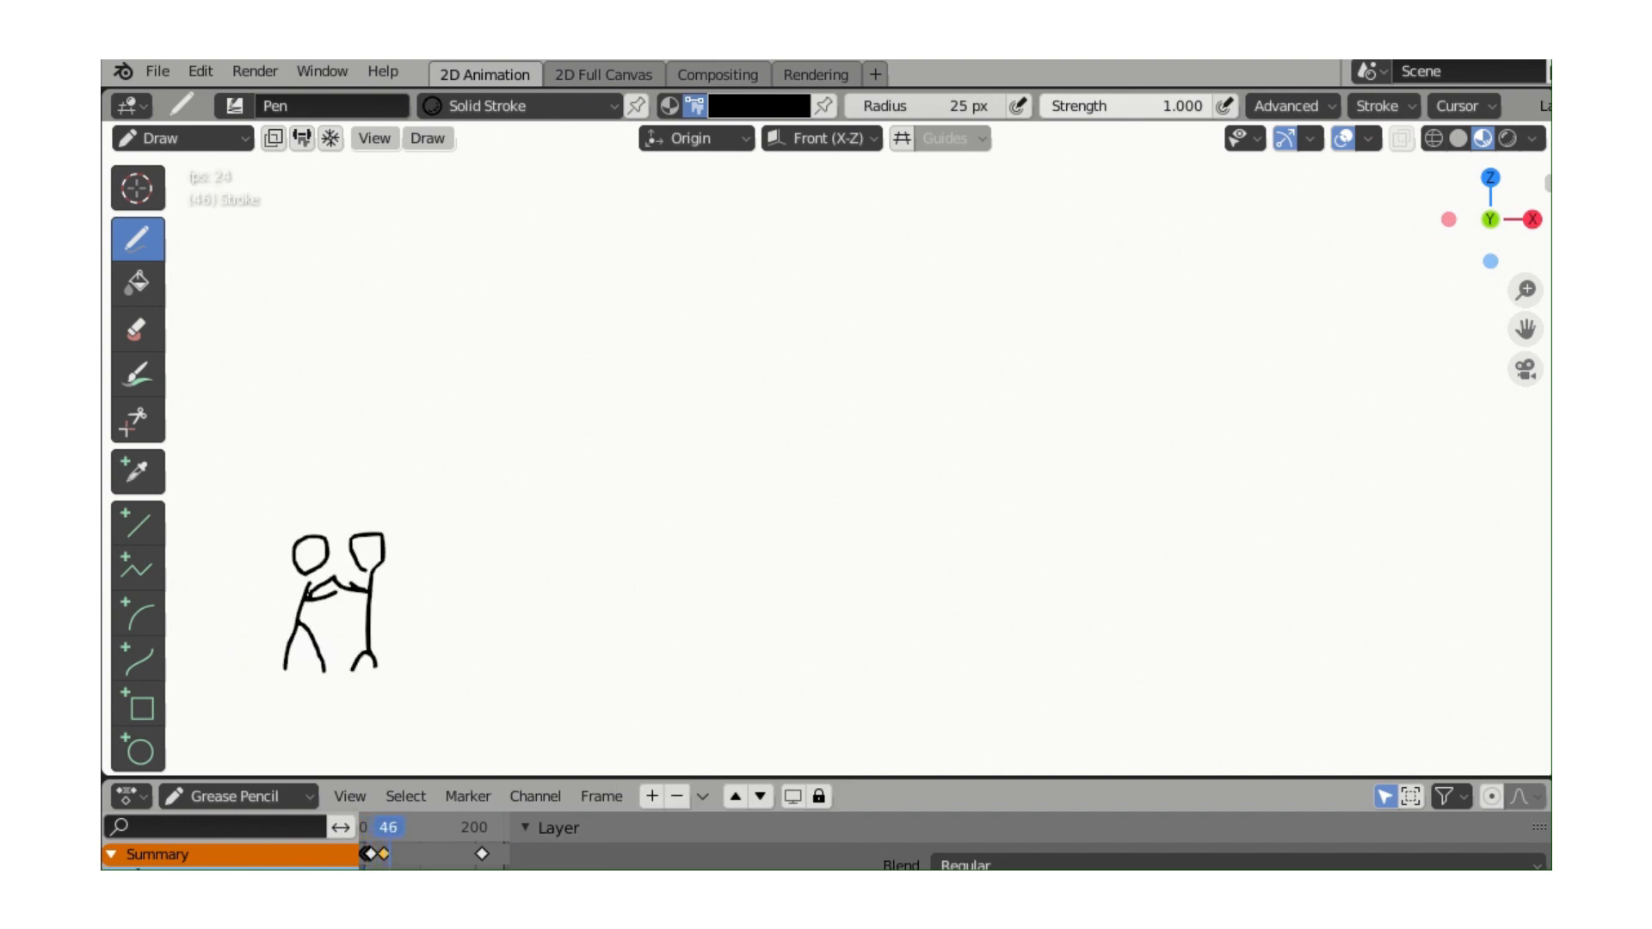
Step: Switch to the 2D Full Canvas workspace and play the stick-figure animation from the start, stopping it after a short preview
left_click(609, 78)
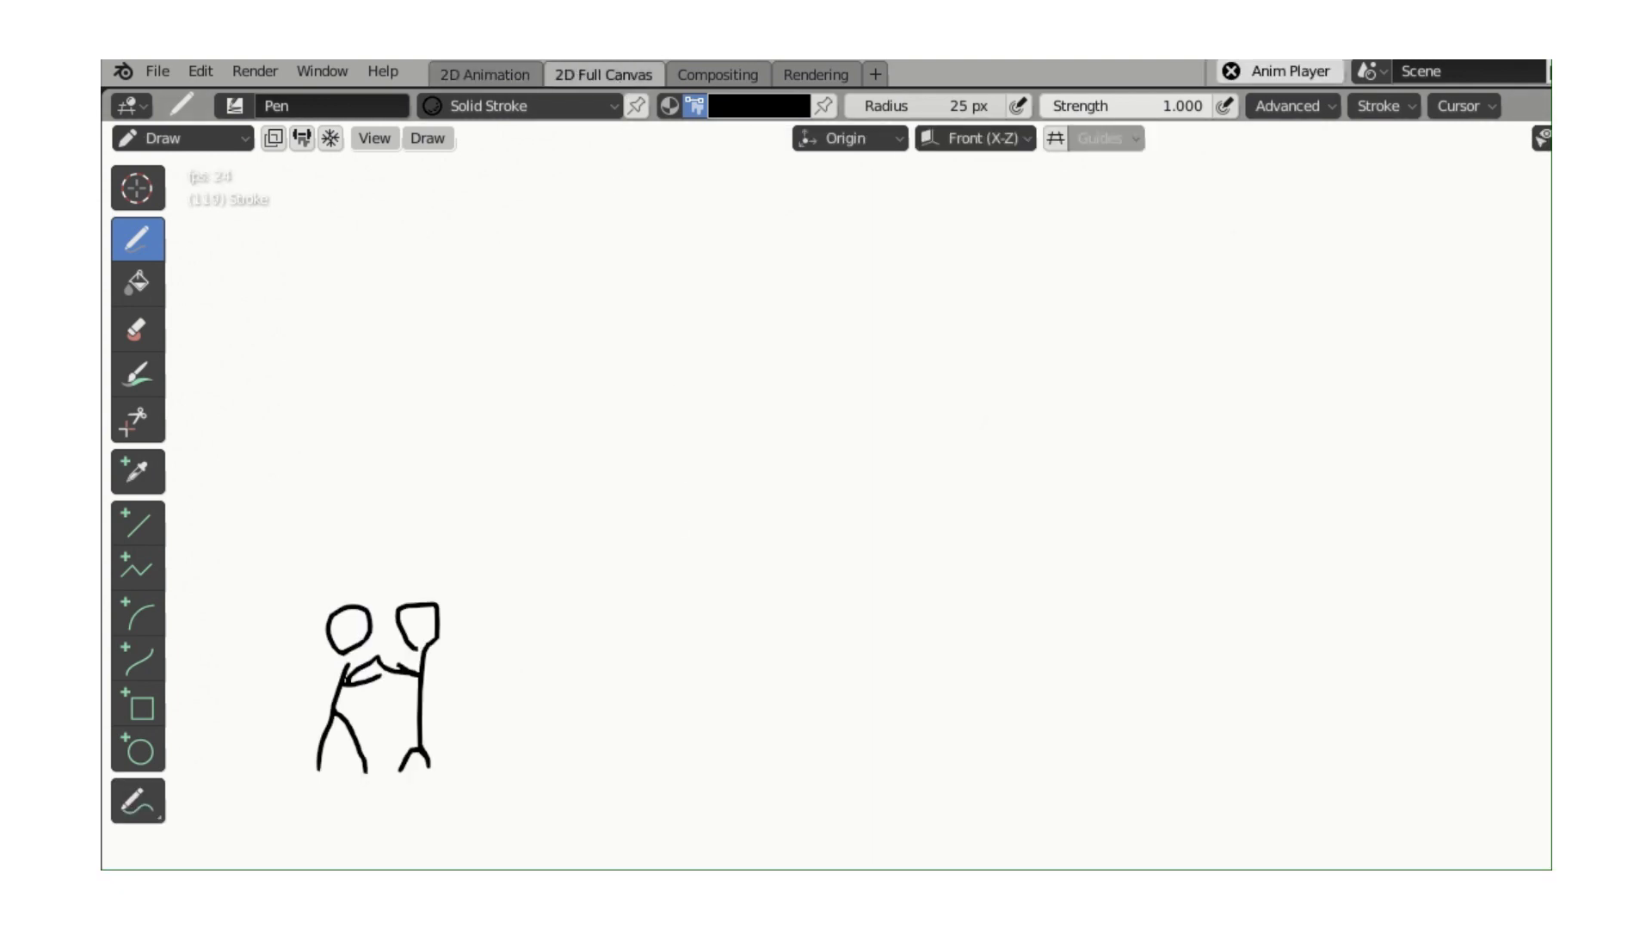
key("space")
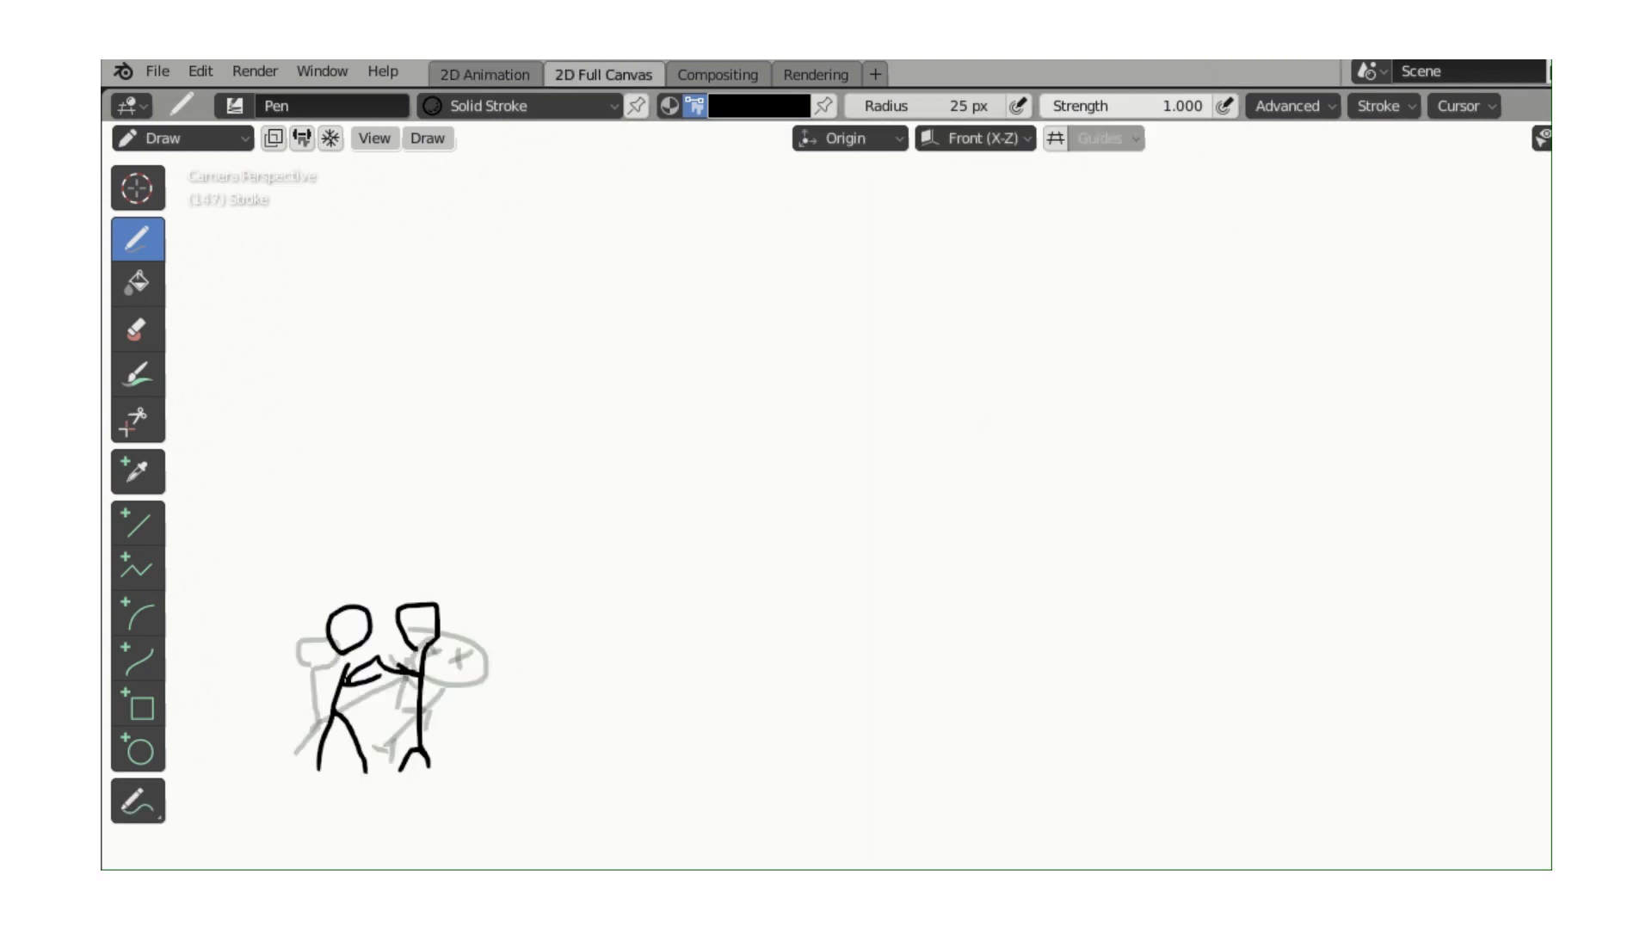
key("shift+Left")
key("space")
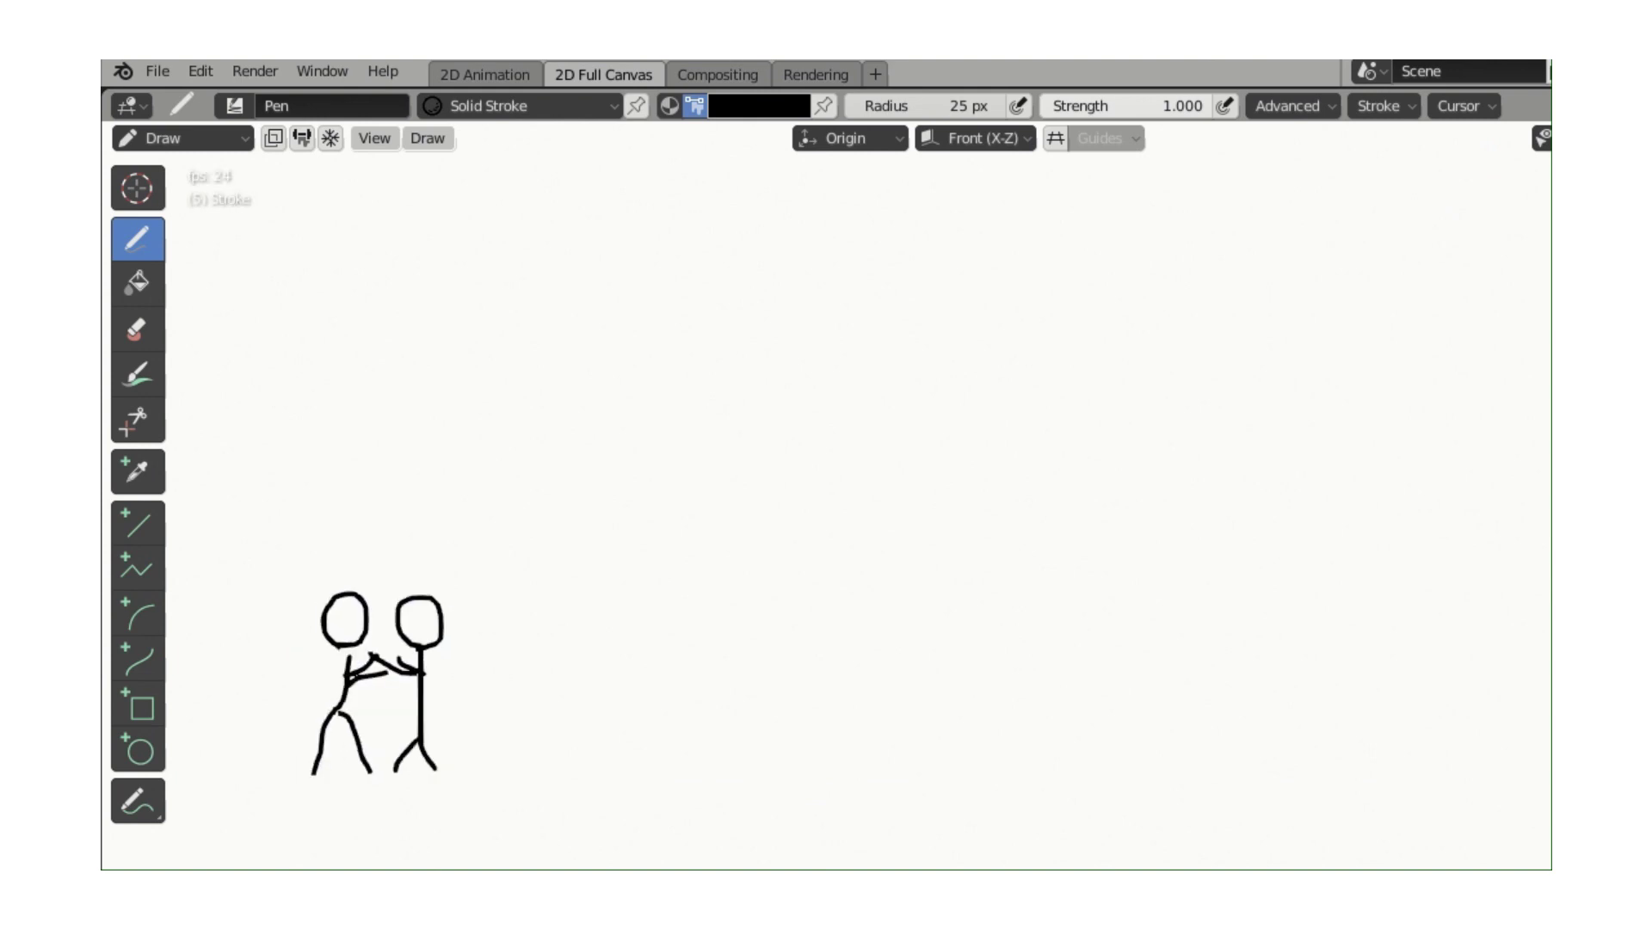
key("space")
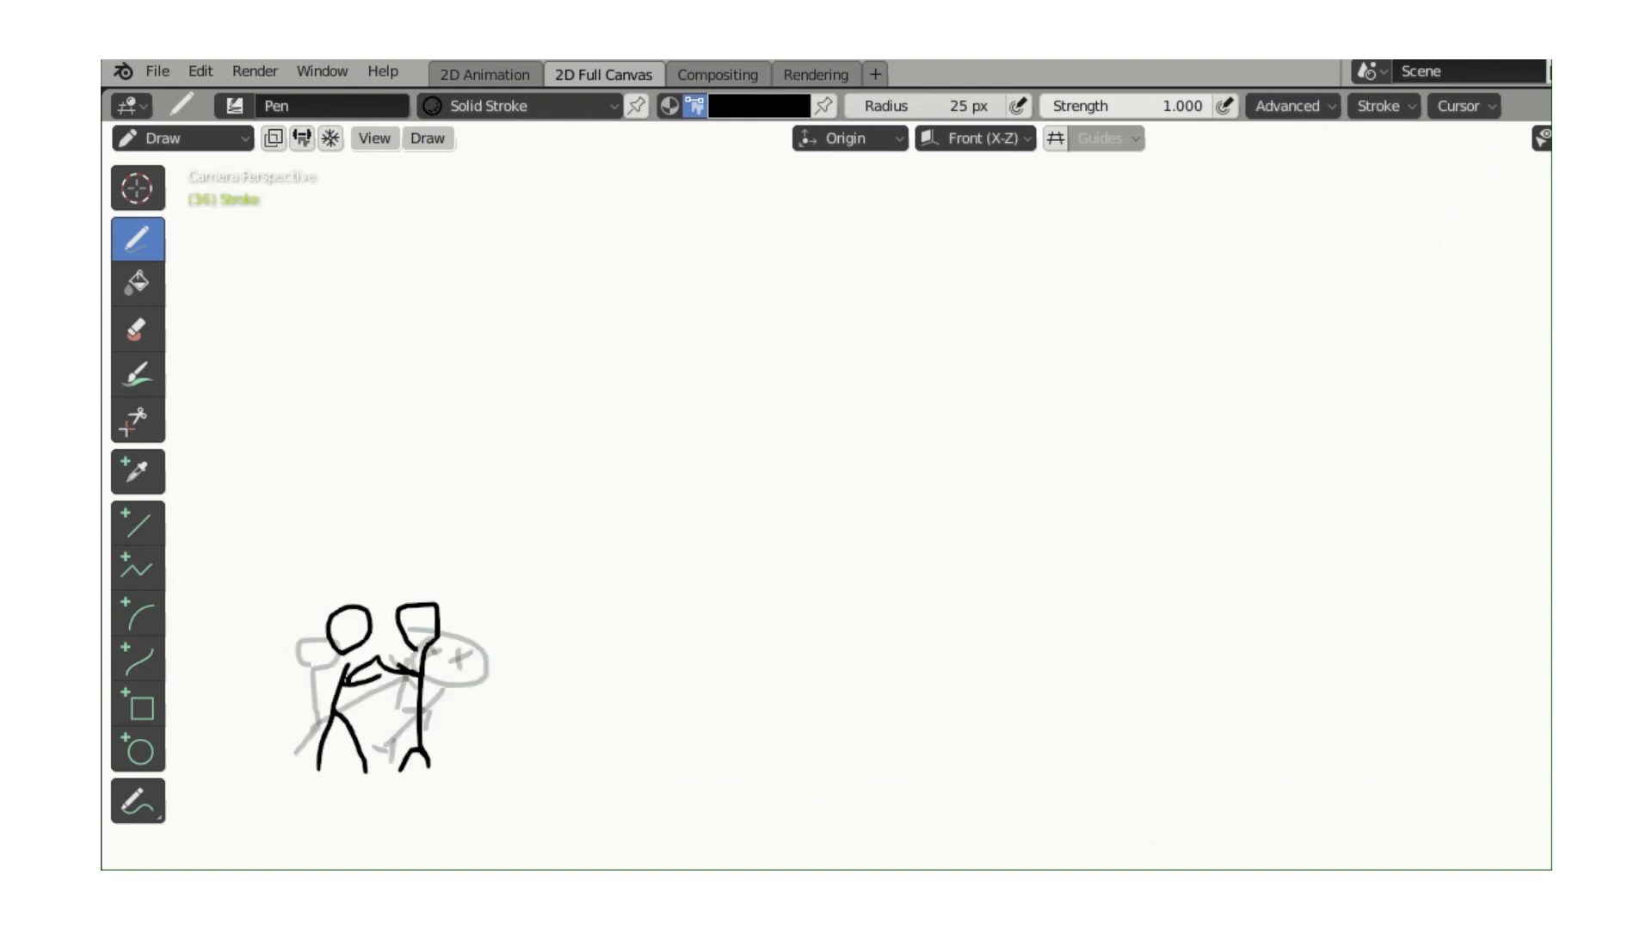